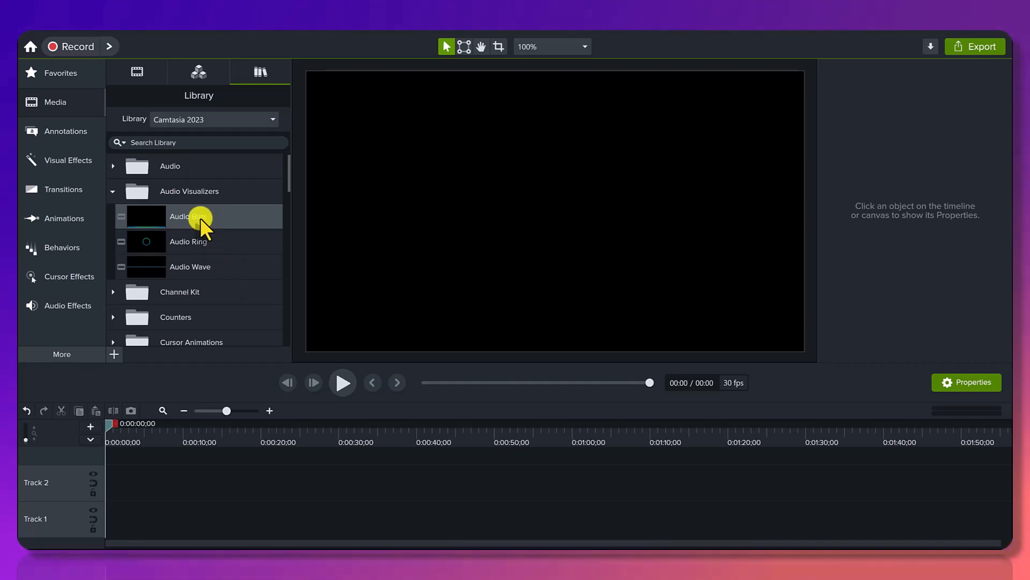
# Place the Audio Bars visualizer from the Library at the start of Track 2 and scrub through it.
pyautogui.moveTo(193, 223); pyautogui.dragTo(108, 483)
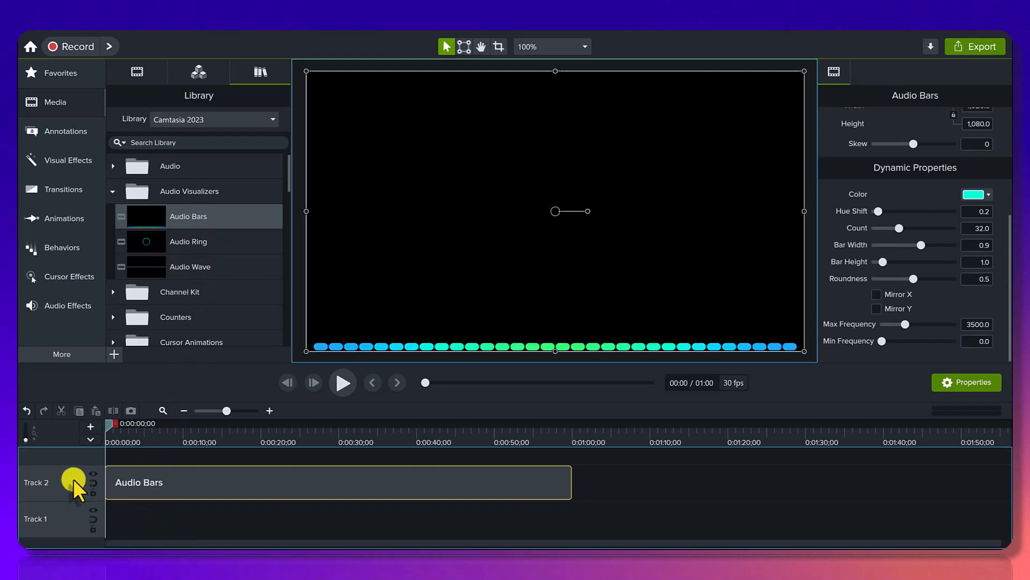
pyautogui.moveTo(140, 442); pyautogui.dragTo(362, 433)
pyautogui.moveTo(281, 447); pyautogui.dragTo(160, 440)
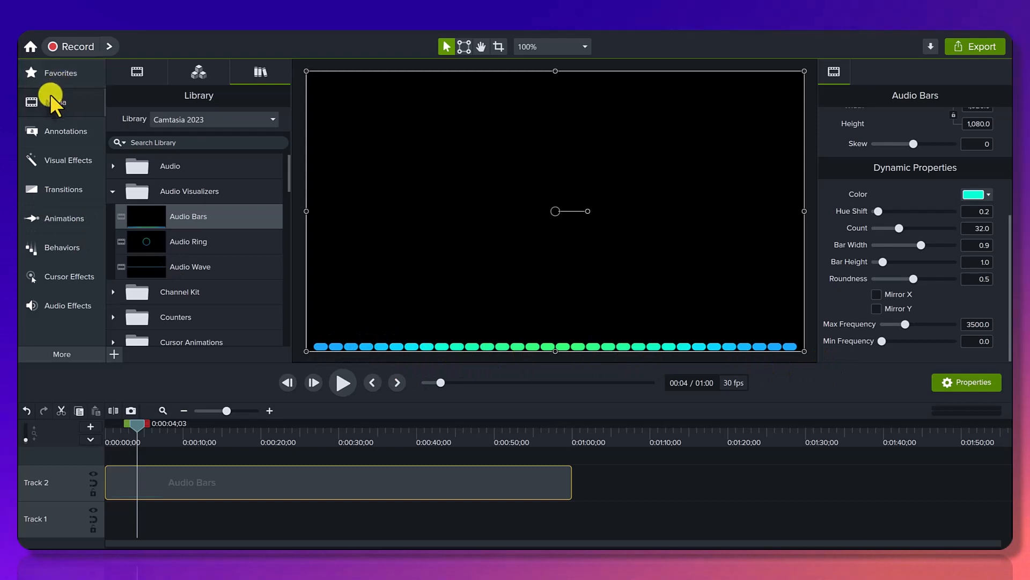
# Add the everybody-get-up music file from the Media Bin to the start of Track 1.
pyautogui.click(136, 68)
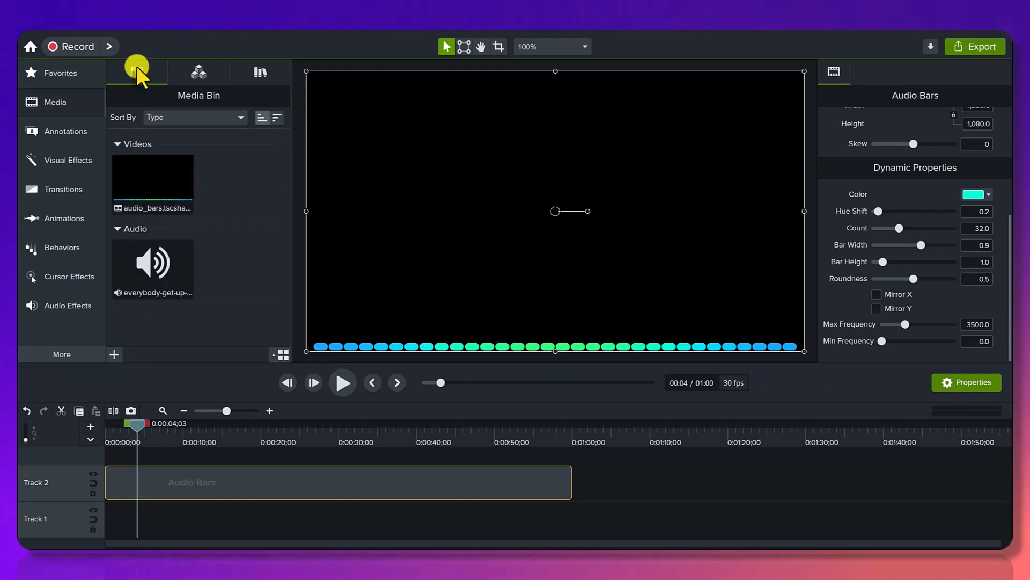
pyautogui.click(126, 276)
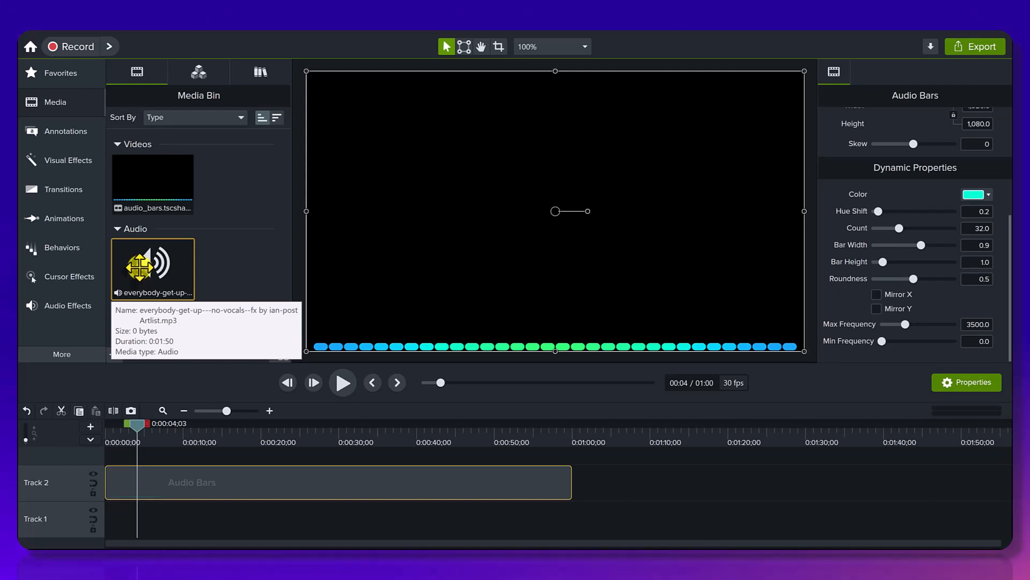
pyautogui.moveTo(139, 265); pyautogui.dragTo(93, 519)
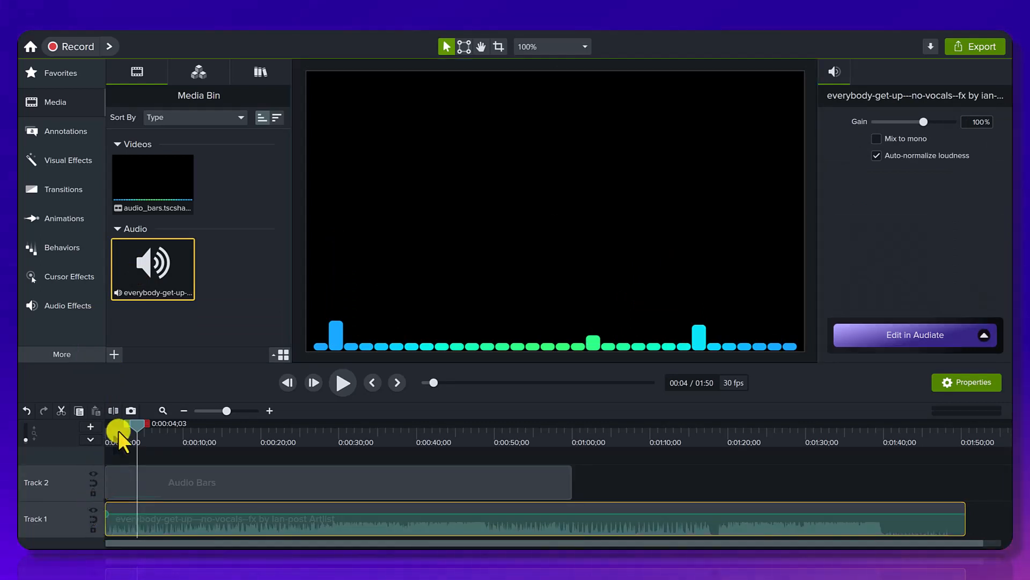
# Play the visualizer with the music from the timeline start and again from about 30 seconds.
pyautogui.moveTo(118, 430); pyautogui.dragTo(91, 441)
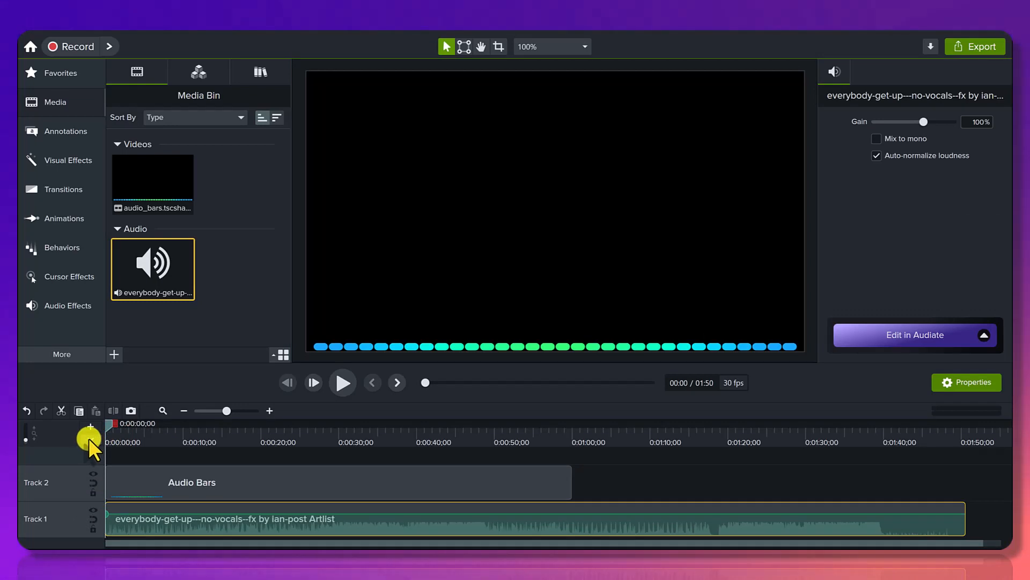
pyautogui.click(344, 382)
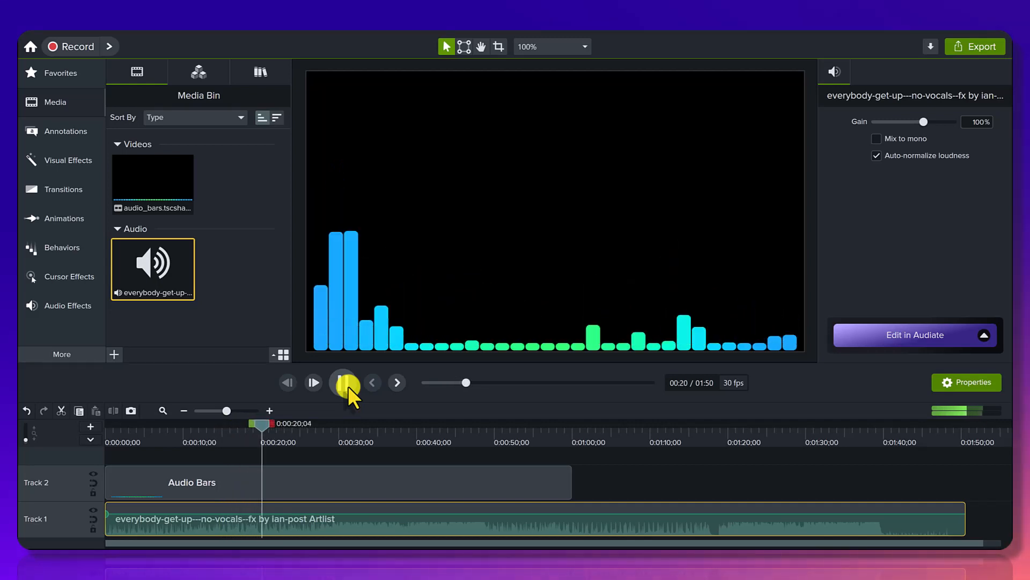
pyautogui.click(347, 385)
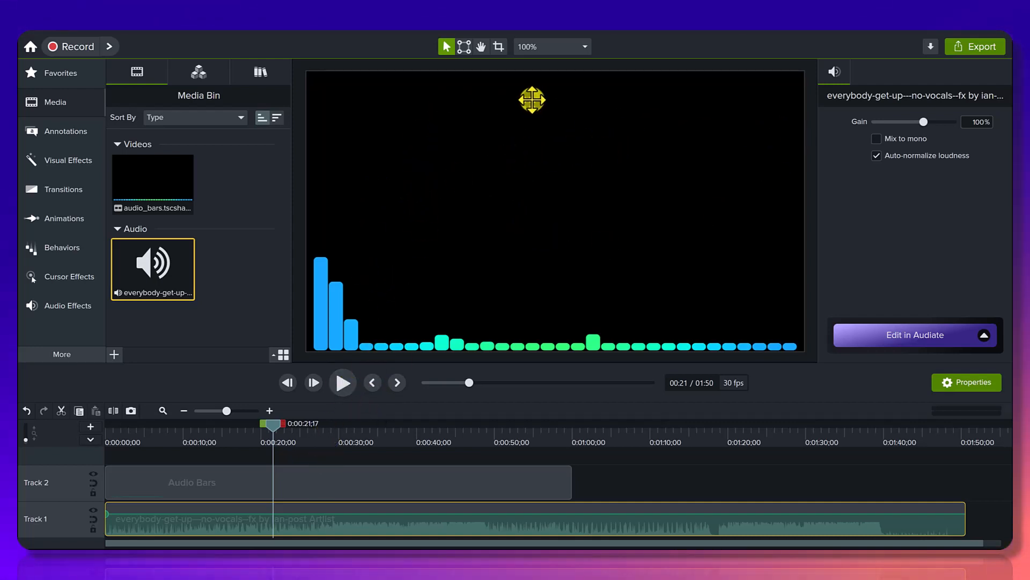
pyautogui.click(334, 432)
pyautogui.click(339, 381)
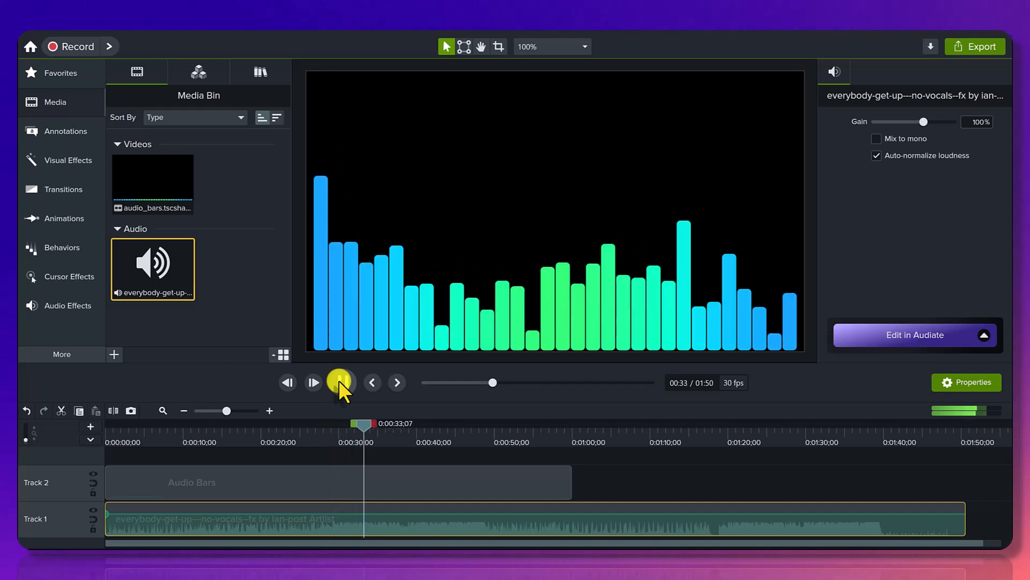
pyautogui.click(339, 381)
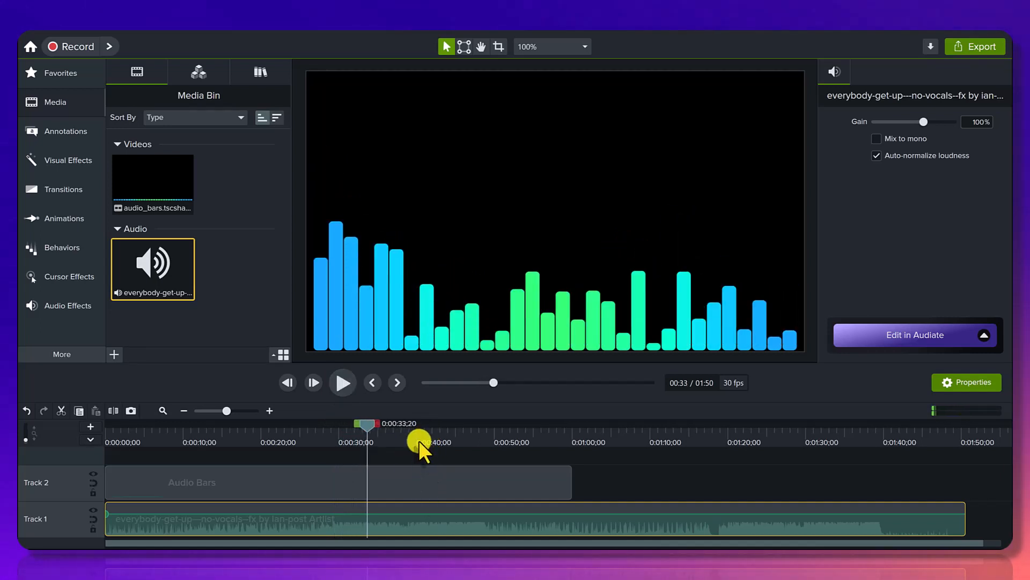
# Change the Audio Bars clip's color to purple #663AD5 and preview it along the timeline.
pyautogui.click(490, 488)
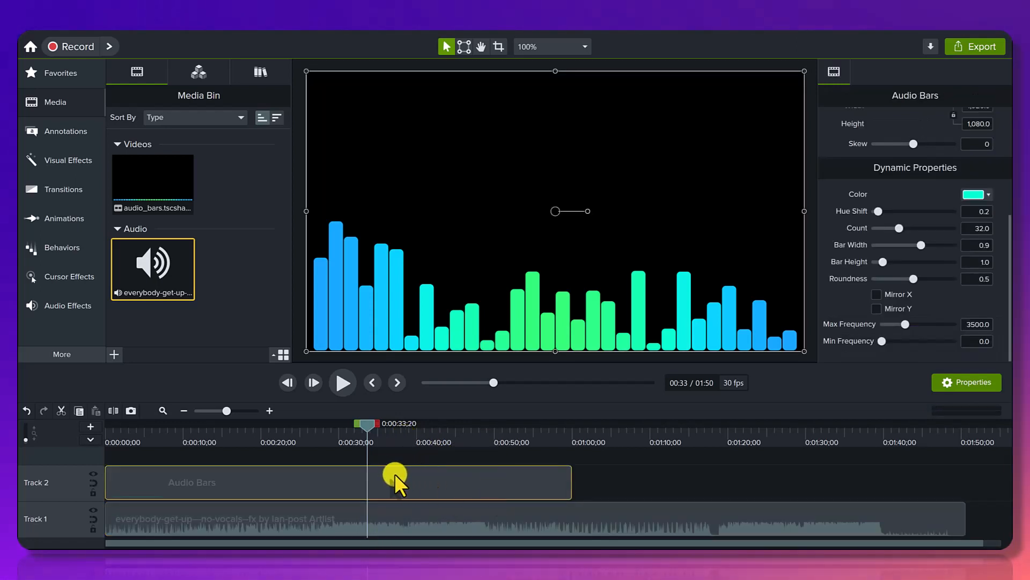
pyautogui.scroll(4, 910, 234)
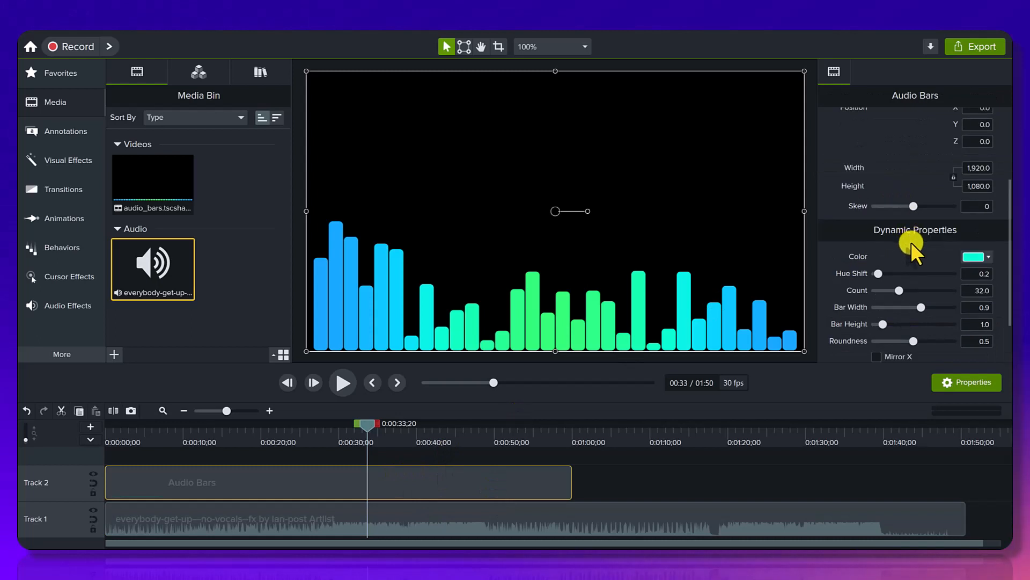
pyautogui.scroll(-4, 910, 241)
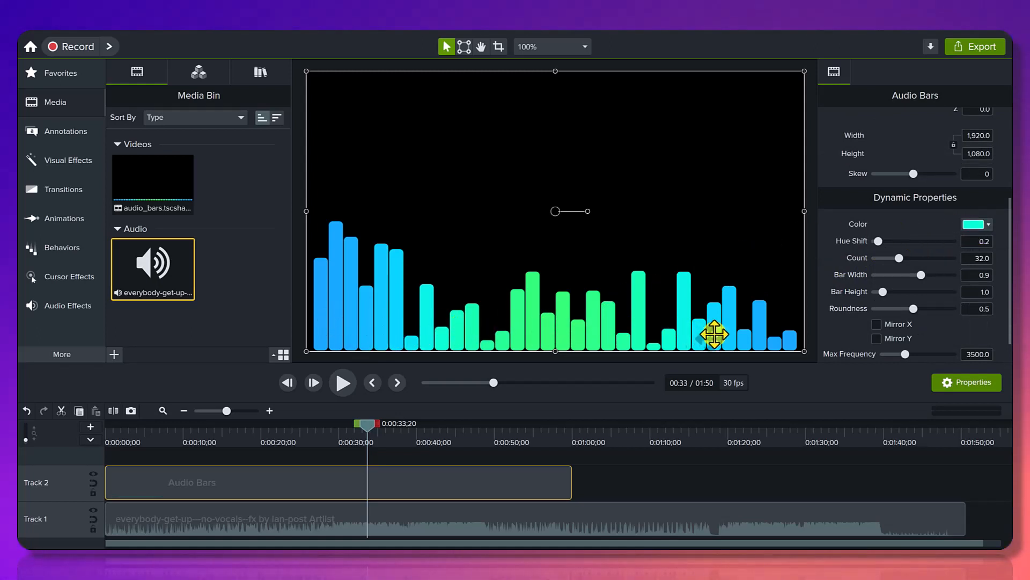
pyautogui.click(987, 223)
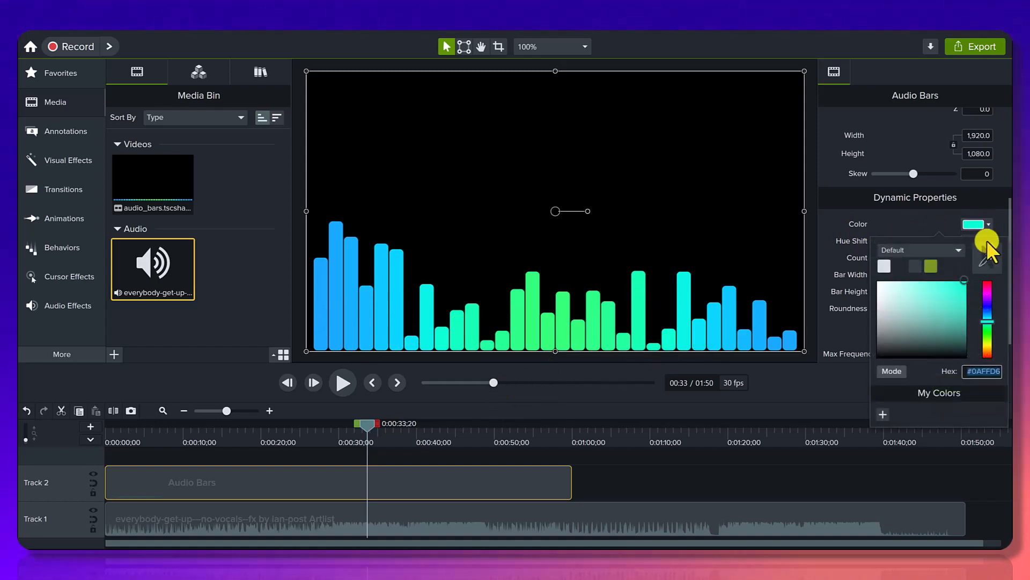
pyautogui.click(987, 301)
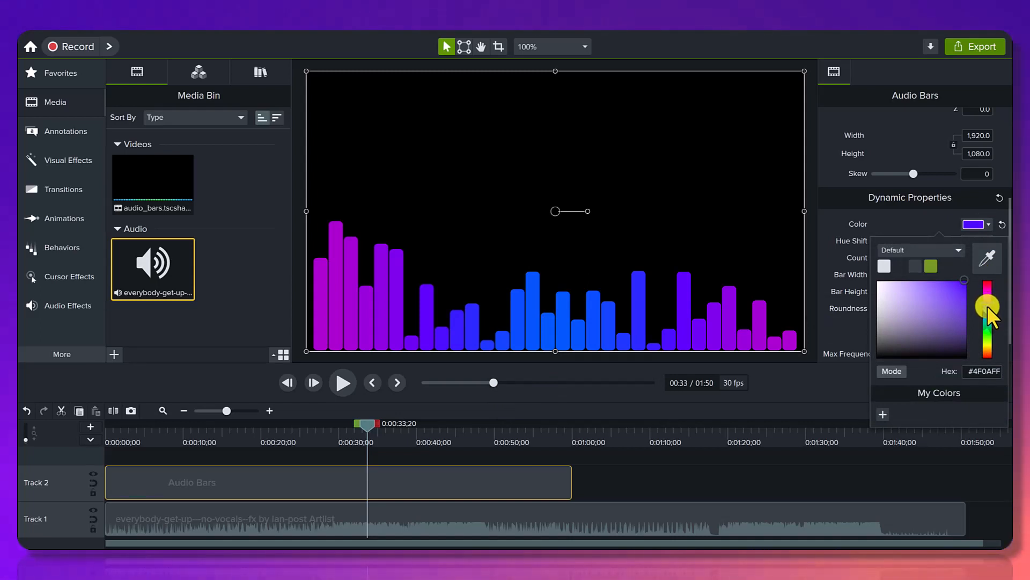
pyautogui.click(942, 292)
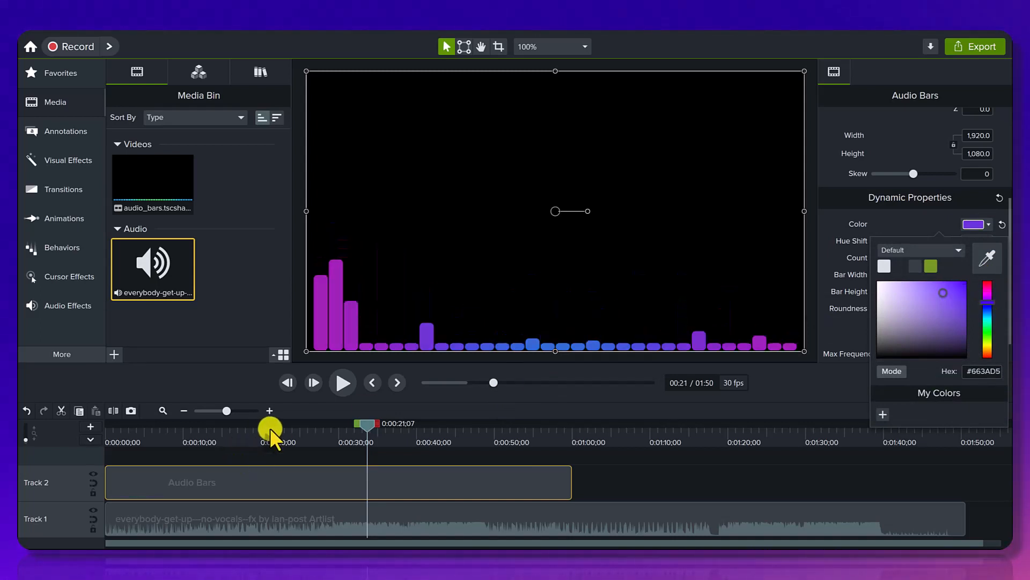
pyautogui.moveTo(270, 427); pyautogui.dragTo(474, 426)
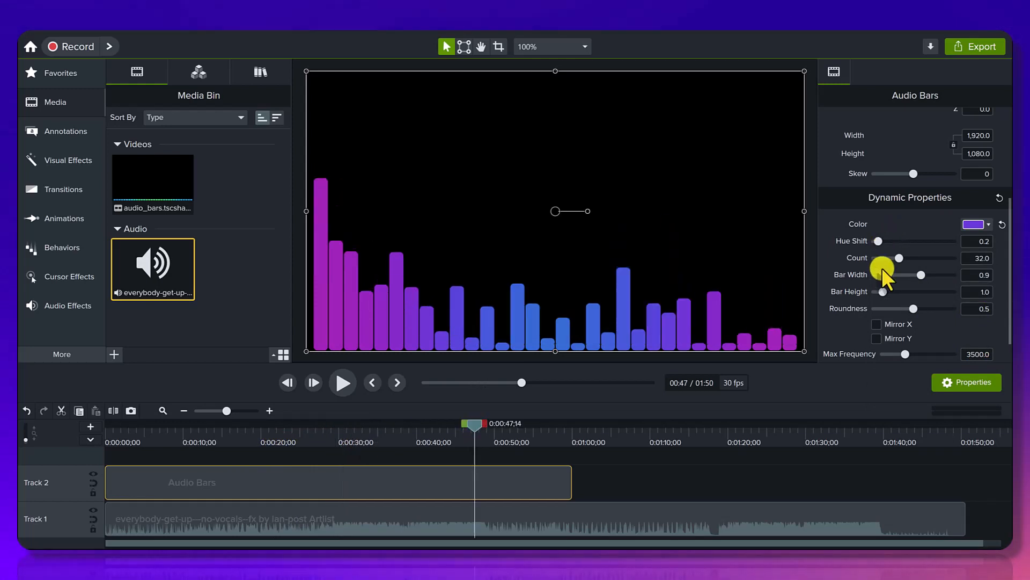
# Try Hue Shift values of 1.6 and 0.0 on the Audio Bars, previewing each on the timeline.
pyautogui.scroll(1, 870, 274)
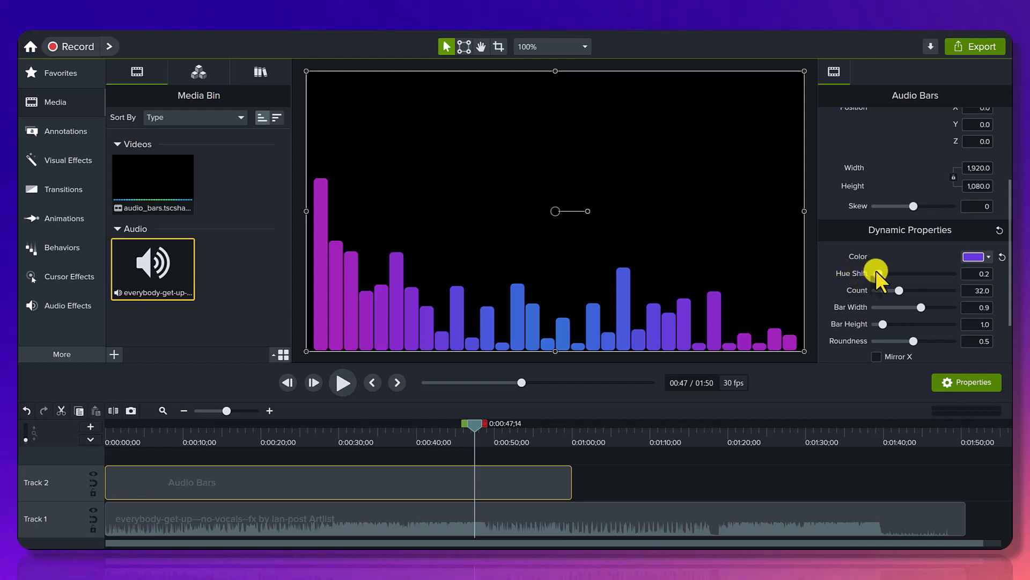
pyautogui.moveTo(877, 272); pyautogui.dragTo(899, 276)
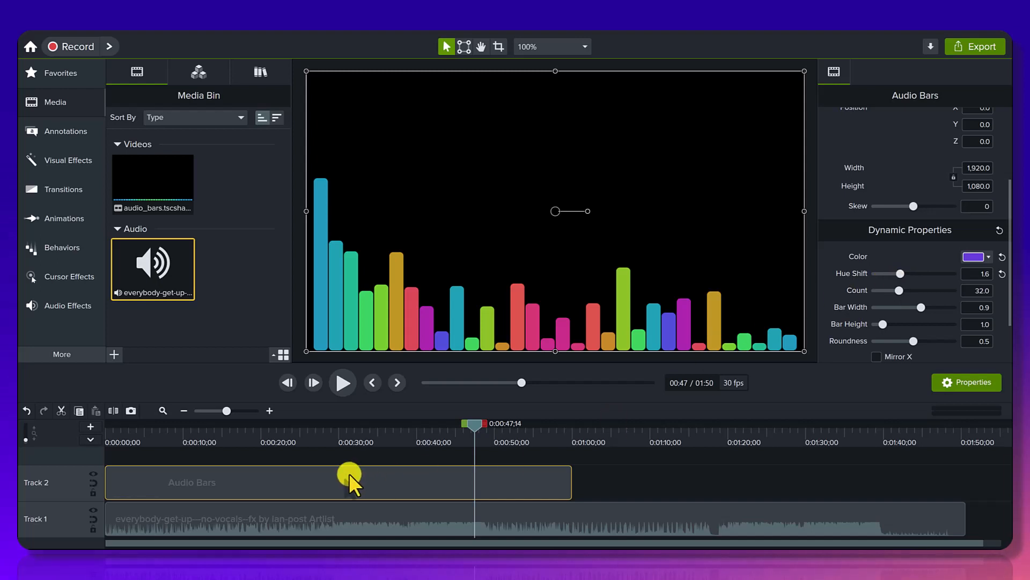
pyautogui.moveTo(263, 441); pyautogui.dragTo(384, 440)
pyautogui.moveTo(898, 275); pyautogui.dragTo(873, 281)
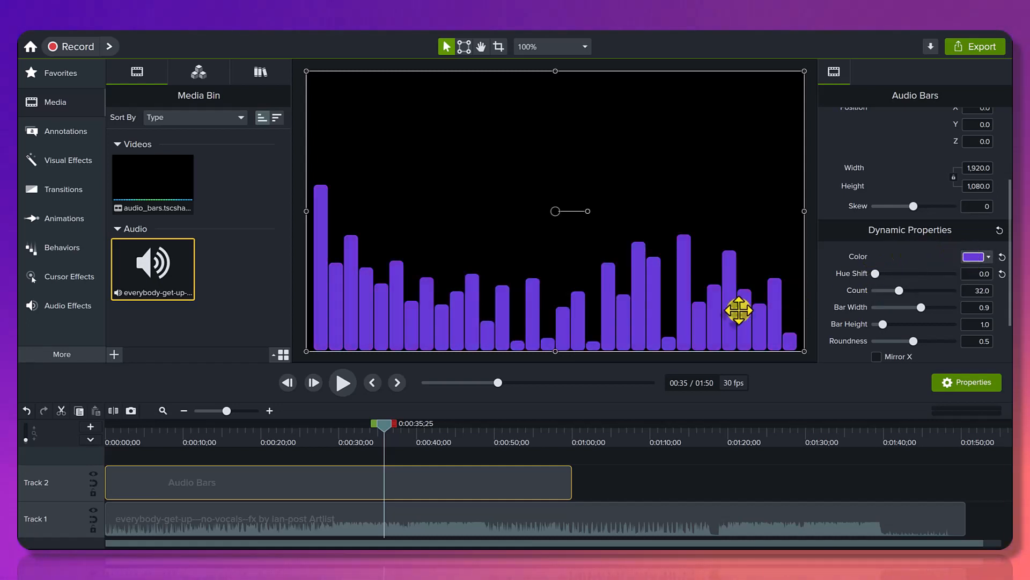
pyautogui.moveTo(306, 437); pyautogui.dragTo(438, 432)
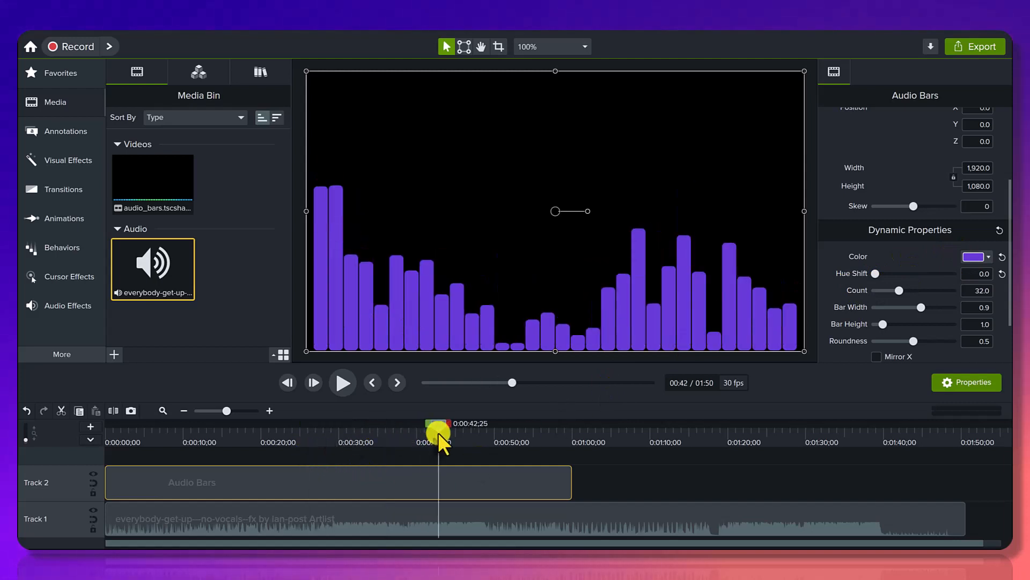
# Set the Audio Bars' Hue Shift to 0.2 and preview the color variation along the timeline.
pyautogui.moveTo(877, 274); pyautogui.dragTo(877, 273)
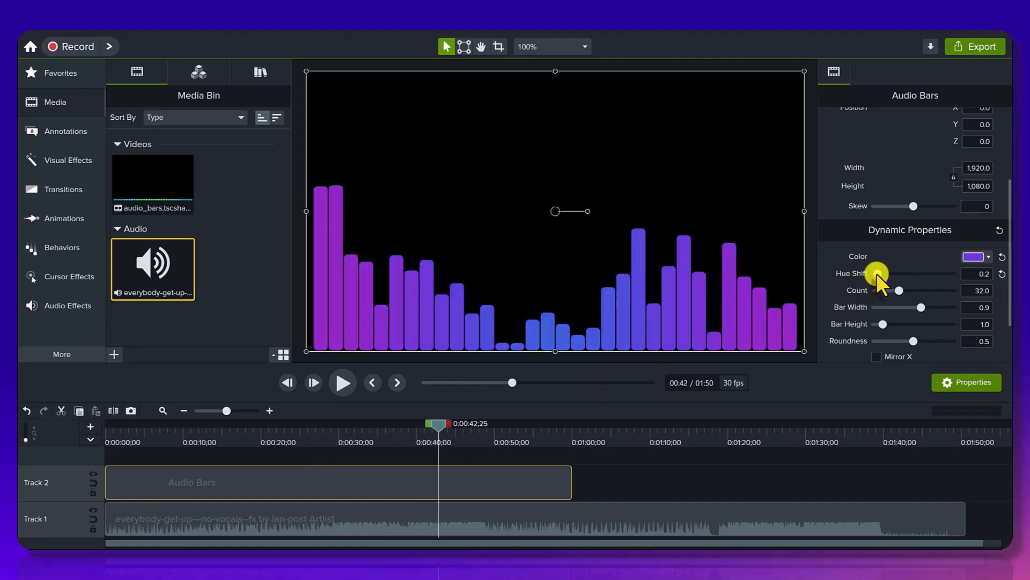
pyautogui.moveTo(357, 438); pyautogui.dragTo(228, 454)
pyautogui.moveTo(295, 447); pyautogui.dragTo(420, 449)
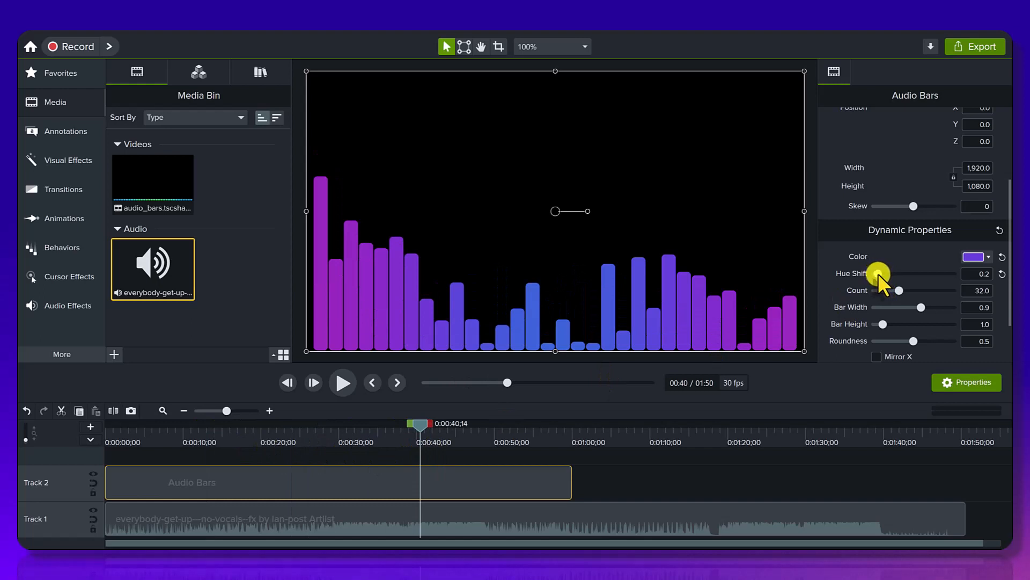
# Try a Hue Shift of 3.0 on the Audio Bars and reset it to the default.
pyautogui.moveTo(878, 272); pyautogui.dragTo(921, 275)
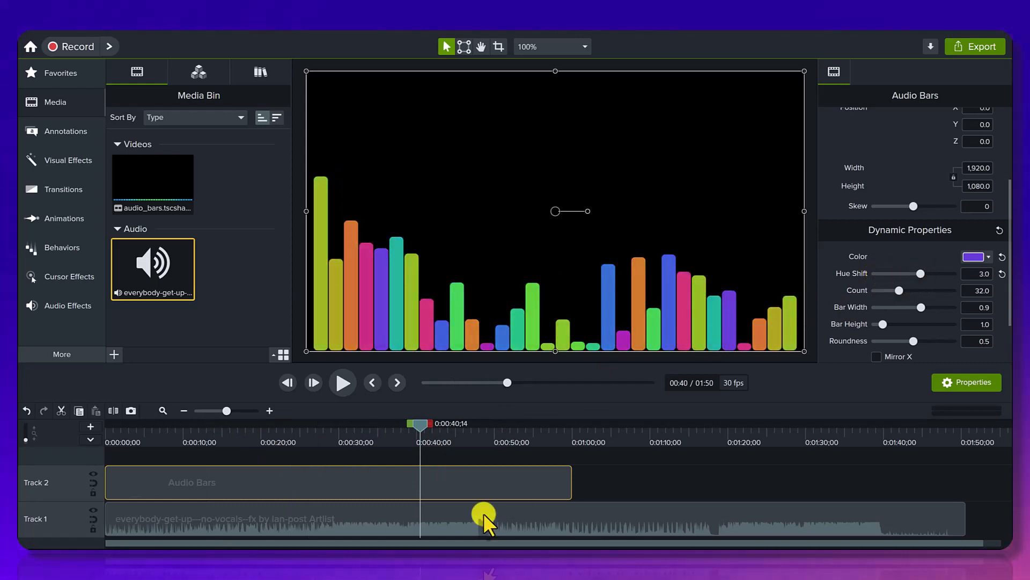
pyautogui.moveTo(514, 434); pyautogui.dragTo(462, 453)
pyautogui.click(1002, 274)
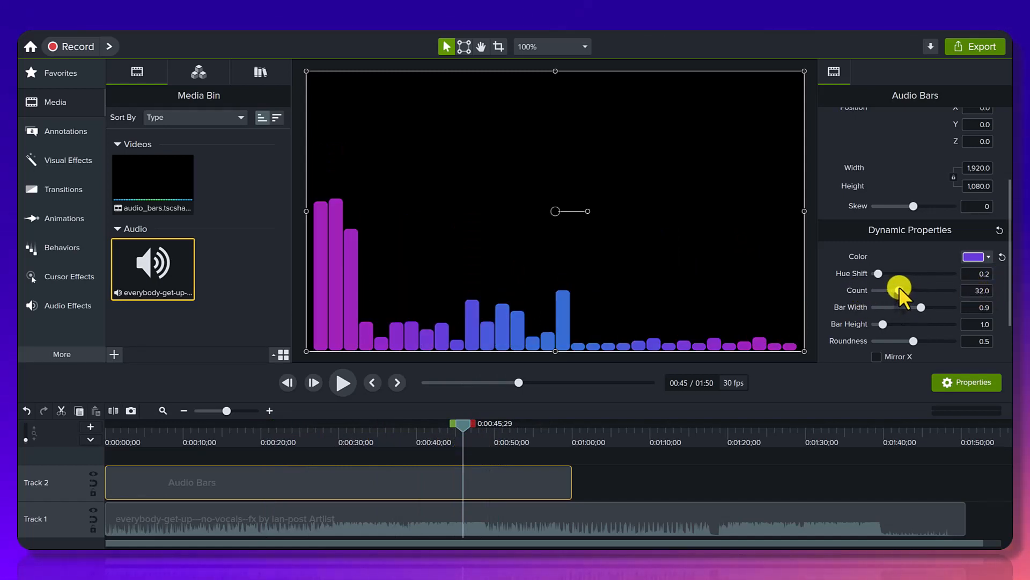
# Try a bar Count of 52.5, preview it on the timeline, and reset the Count to the default.
pyautogui.moveTo(900, 290); pyautogui.dragTo(915, 285)
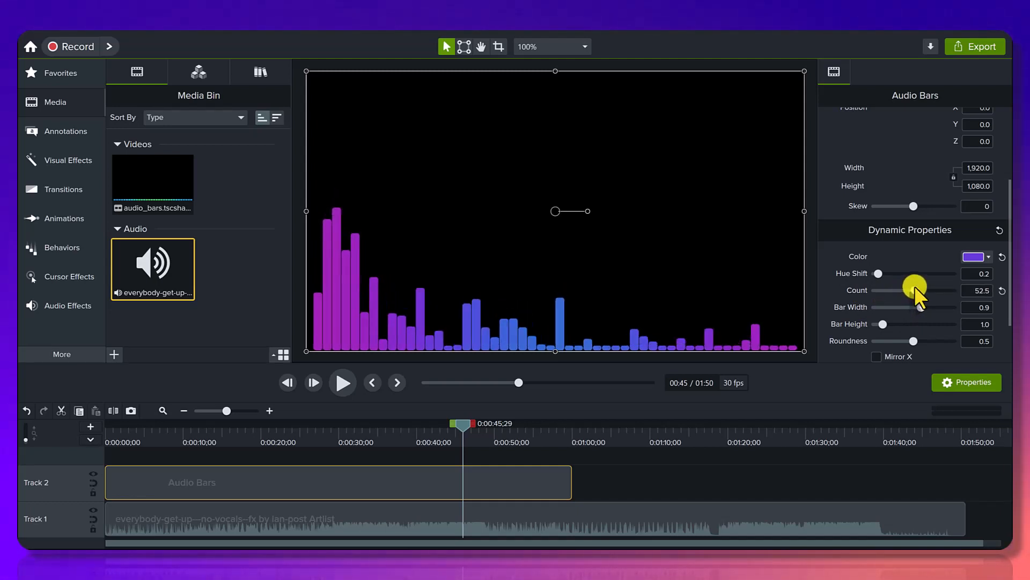
pyautogui.moveTo(226, 442); pyautogui.dragTo(452, 439)
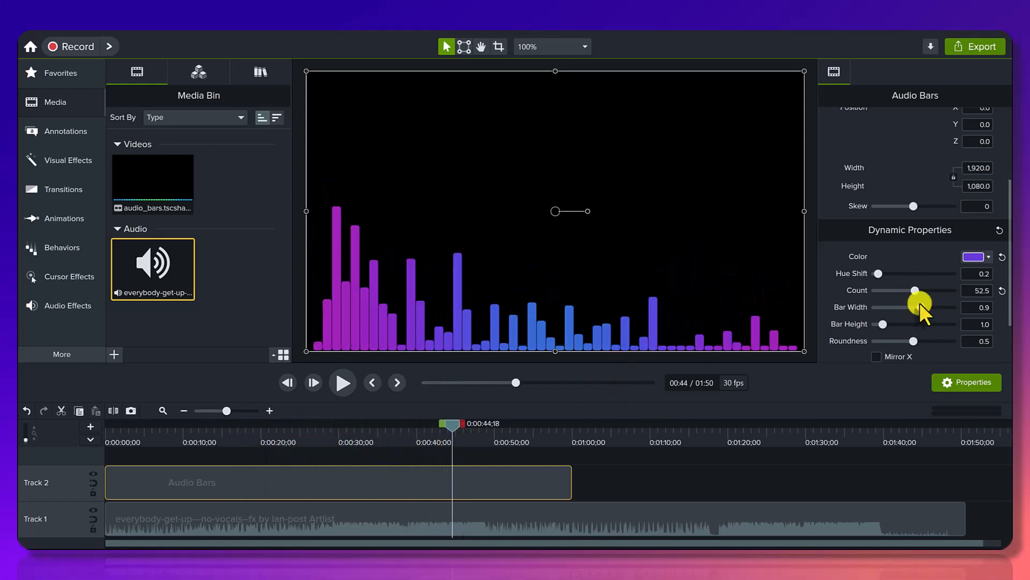
pyautogui.click(1002, 291)
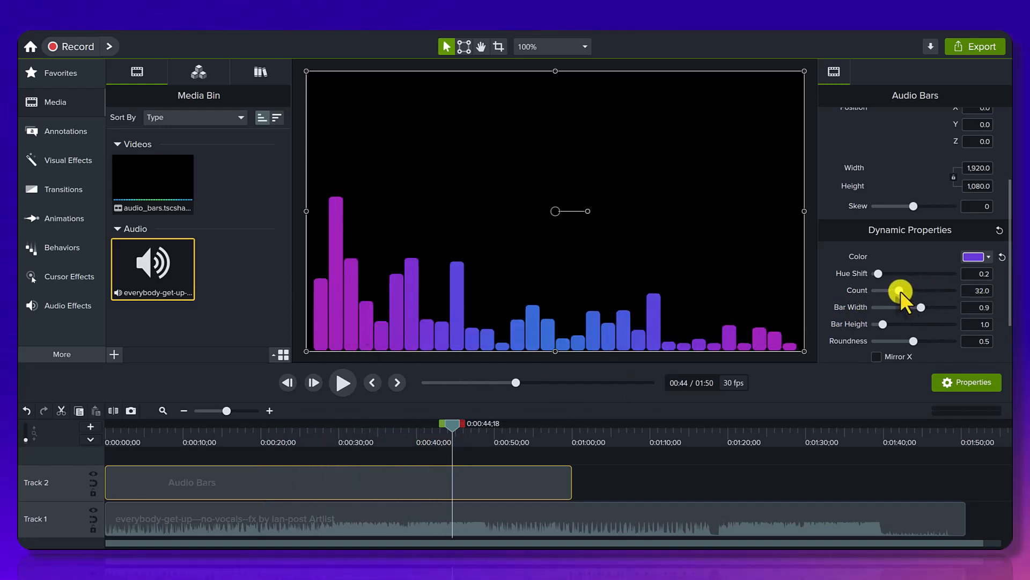
# Preview the Audio Bars with a Count of 67.2 and compare with the default Count of 32.0.
pyautogui.moveTo(901, 291); pyautogui.dragTo(927, 283)
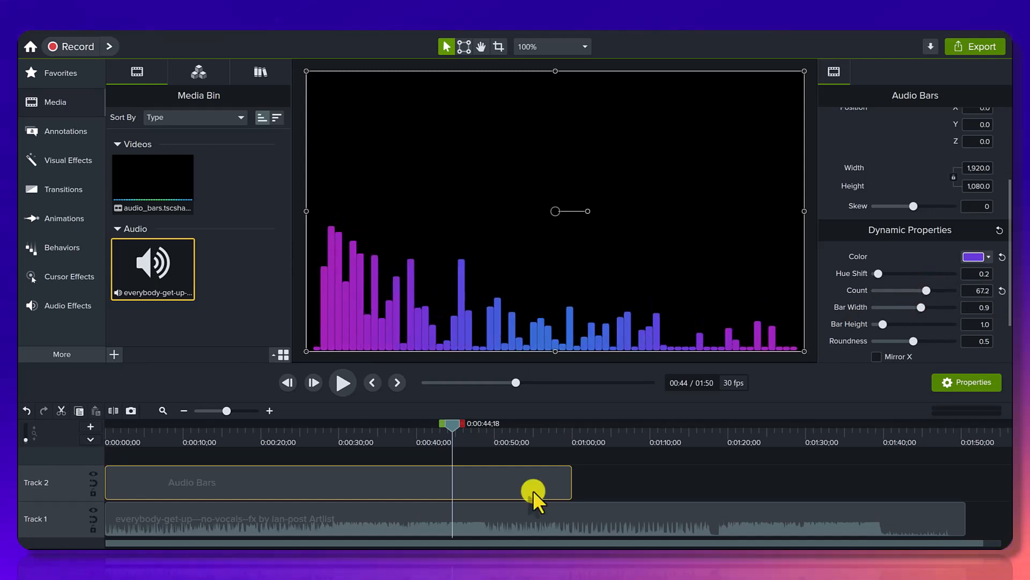
pyautogui.moveTo(483, 432); pyautogui.dragTo(393, 434)
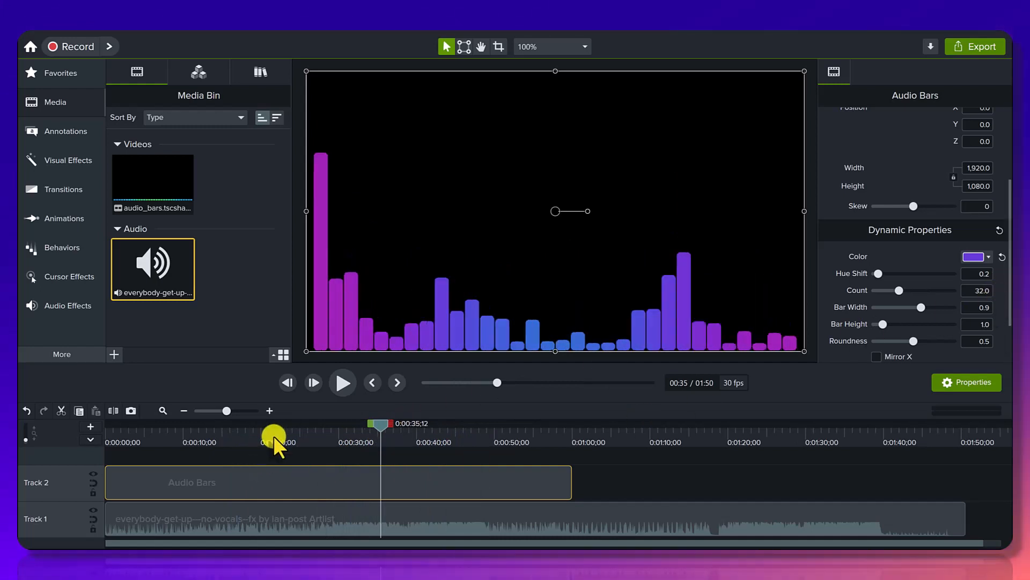
pyautogui.moveTo(273, 436); pyautogui.dragTo(356, 427)
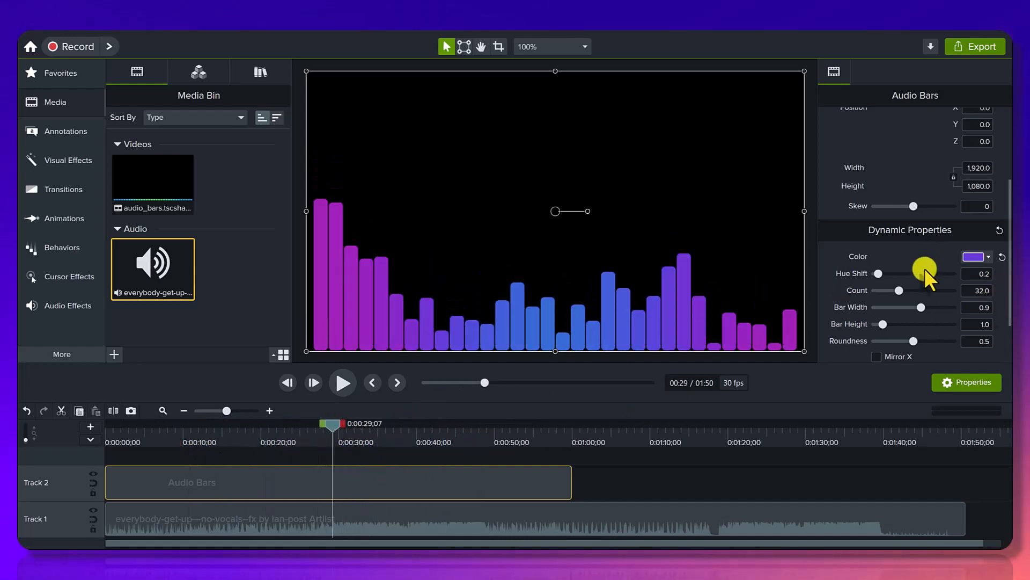
# Set the Audio Bars' Count to 72.9 and their Bar Width to 0.7.
pyautogui.moveTo(896, 289); pyautogui.dragTo(928, 291)
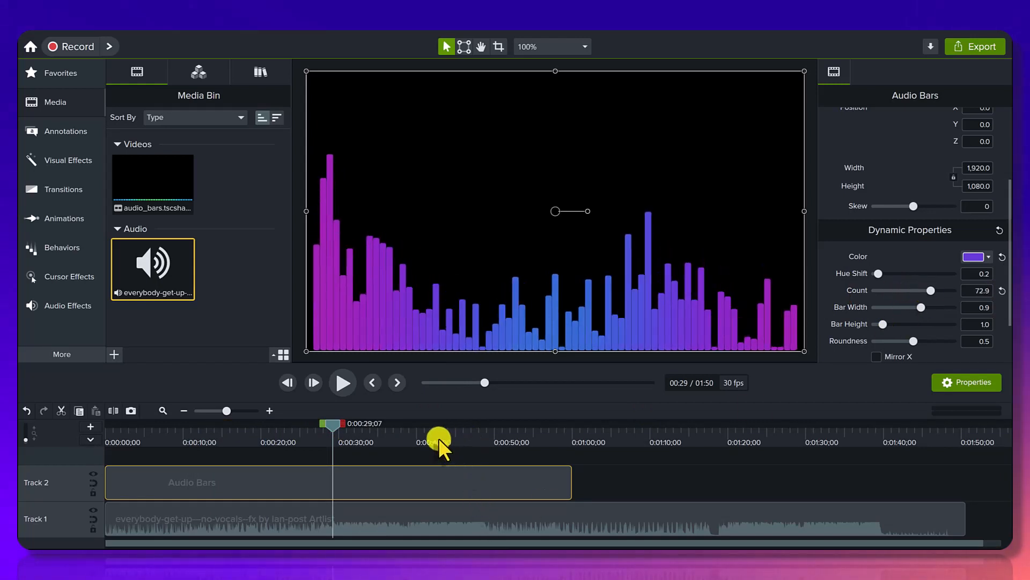
pyautogui.moveTo(439, 438); pyautogui.dragTo(461, 438)
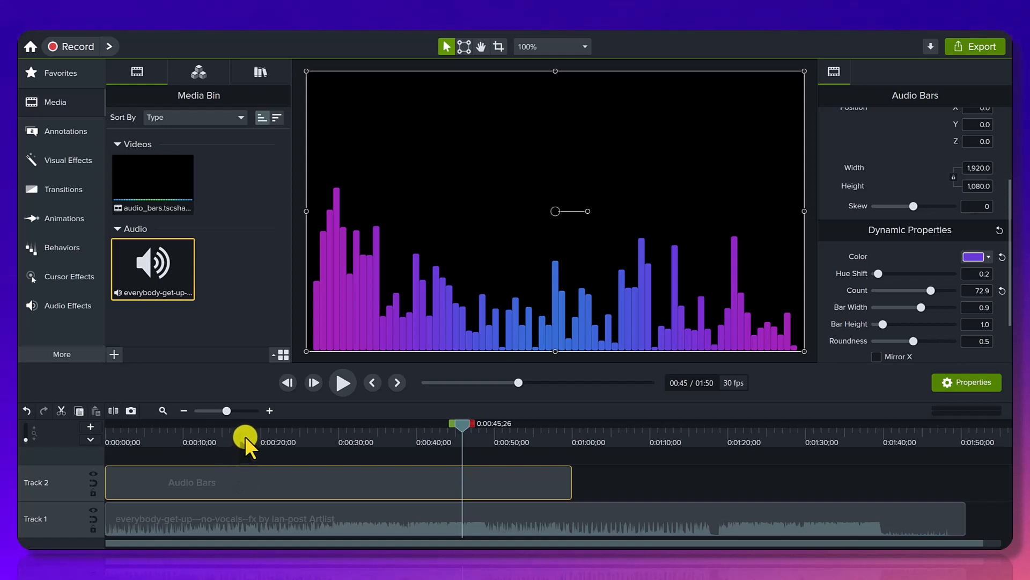
pyautogui.moveTo(244, 436); pyautogui.dragTo(405, 436)
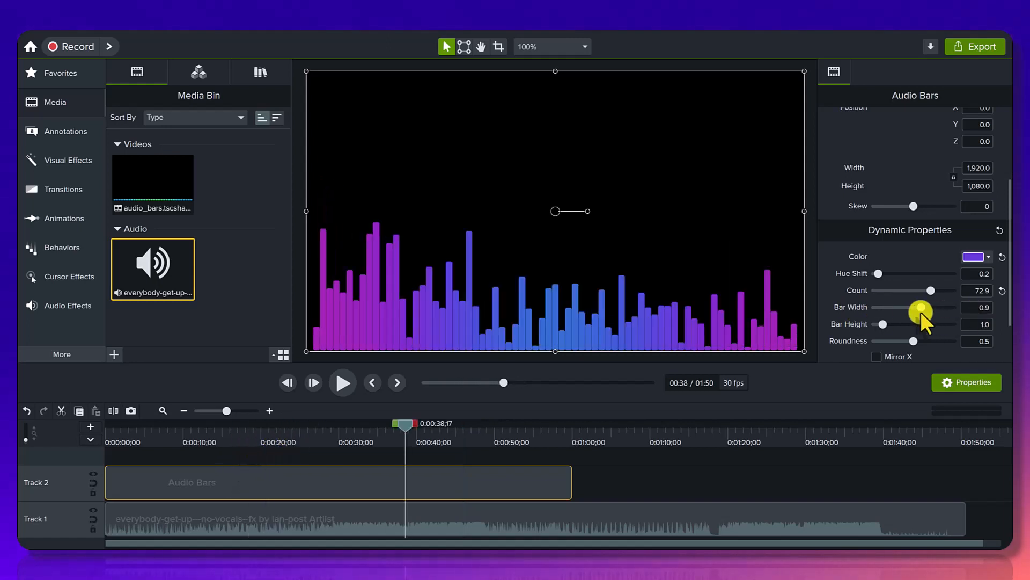
pyautogui.moveTo(920, 309); pyautogui.dragTo(907, 313)
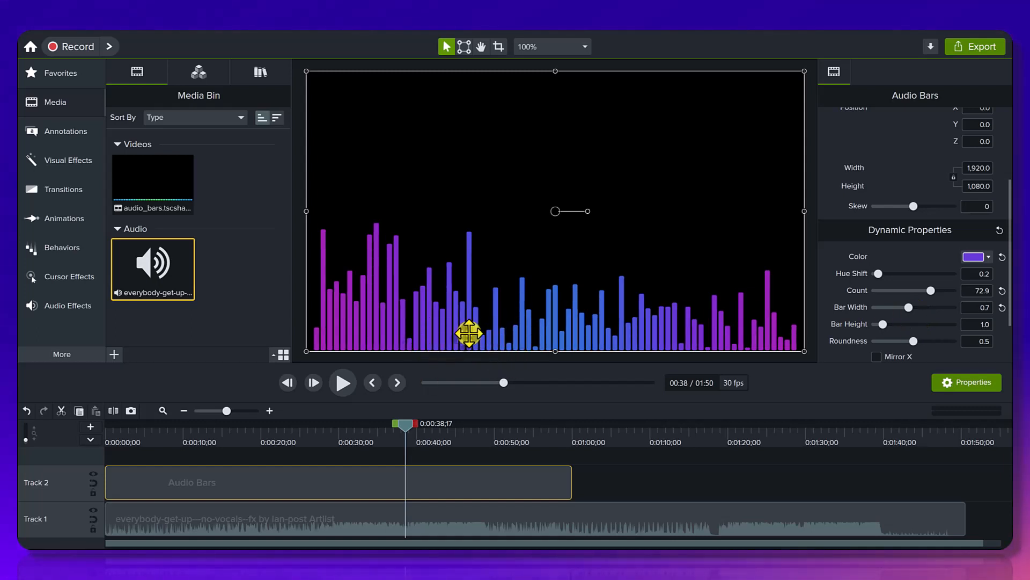
# Try Bar Width values of 0.9 and 0.7 on the Audio Bars, preview them on the timeline, and reset the width to default.
pyautogui.moveTo(443, 430); pyautogui.dragTo(387, 440)
pyautogui.click(912, 307)
pyautogui.moveTo(914, 307); pyautogui.dragTo(921, 307)
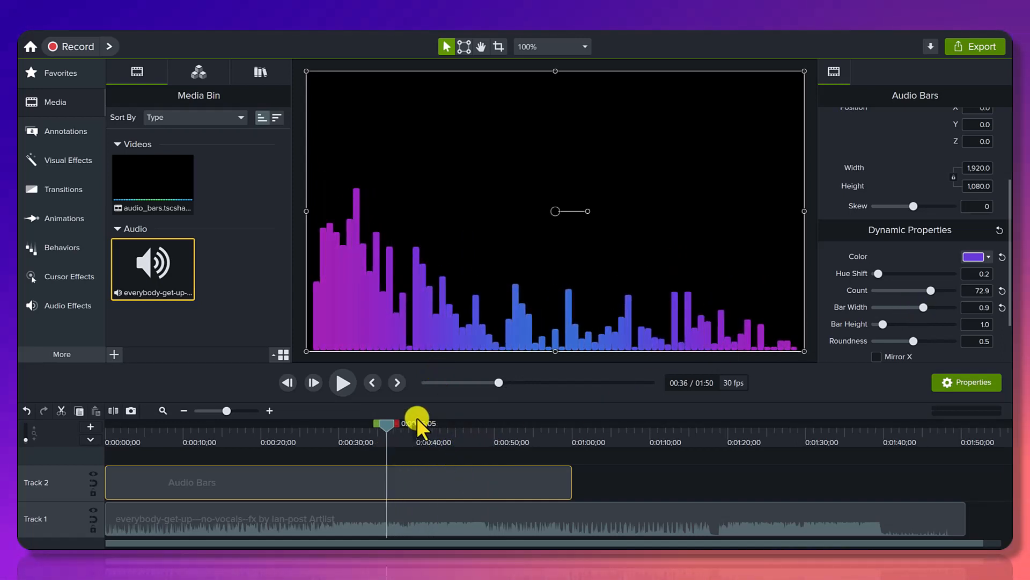
pyautogui.moveTo(418, 431)
pyautogui.mouseDown()
pyautogui.moveTo(496, 437)
pyautogui.moveTo(366, 437)
pyautogui.moveTo(407, 433)
pyautogui.mouseUp()
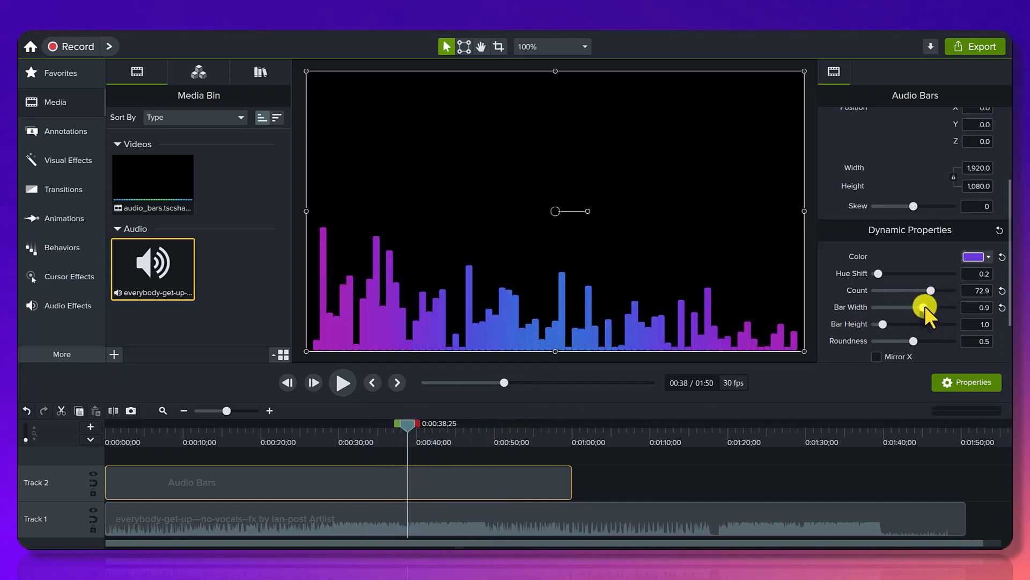
pyautogui.moveTo(921, 307); pyautogui.dragTo(915, 308)
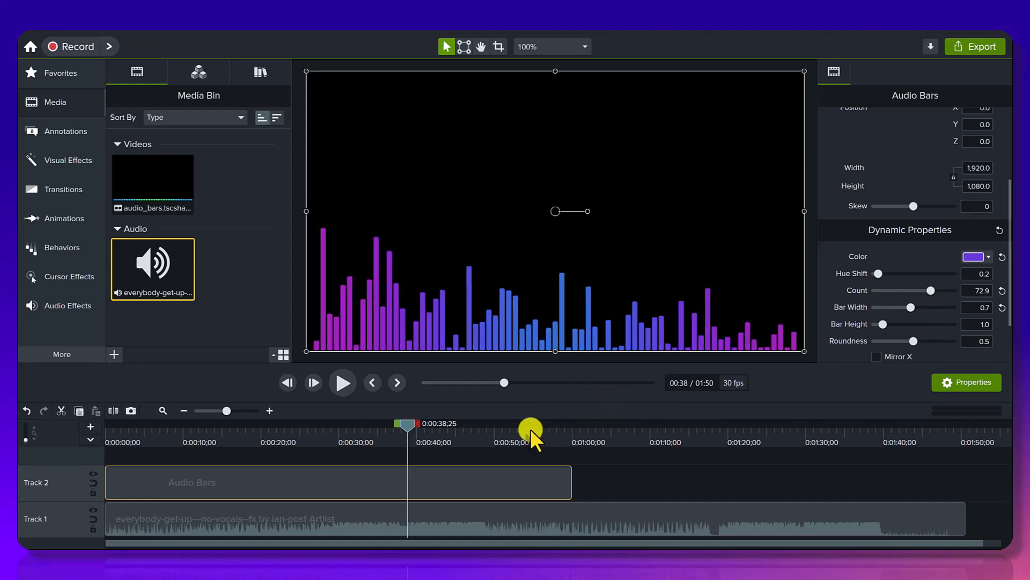
pyautogui.click(454, 441)
pyautogui.moveTo(420, 452); pyautogui.dragTo(392, 462)
pyautogui.click(1002, 307)
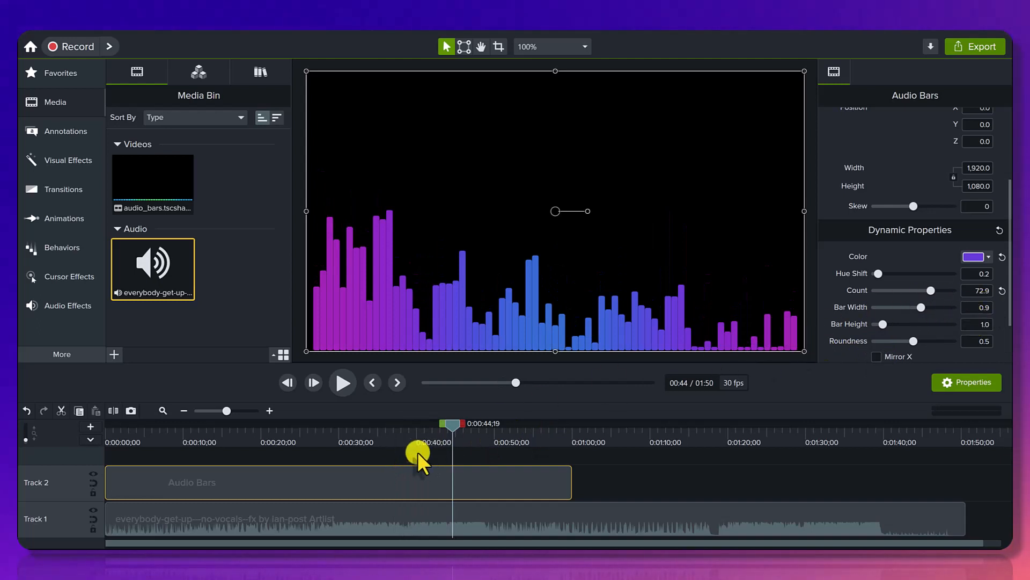
# Set the Audio Bars' Bar Width to 0.8 and preview the bars at several points of the music.
pyautogui.moveTo(420, 445); pyautogui.dragTo(390, 445)
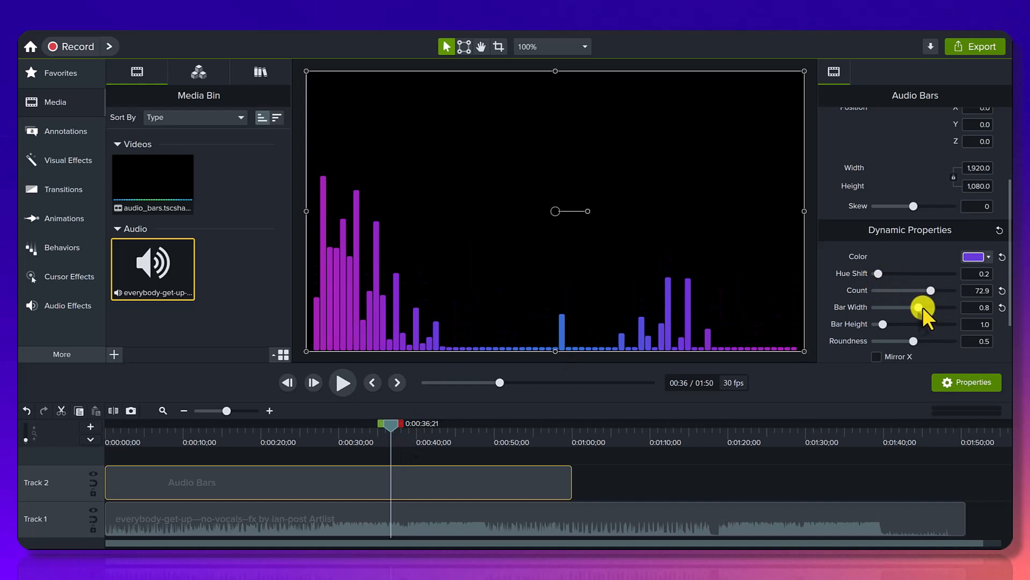
pyautogui.moveTo(922, 308); pyautogui.dragTo(918, 308)
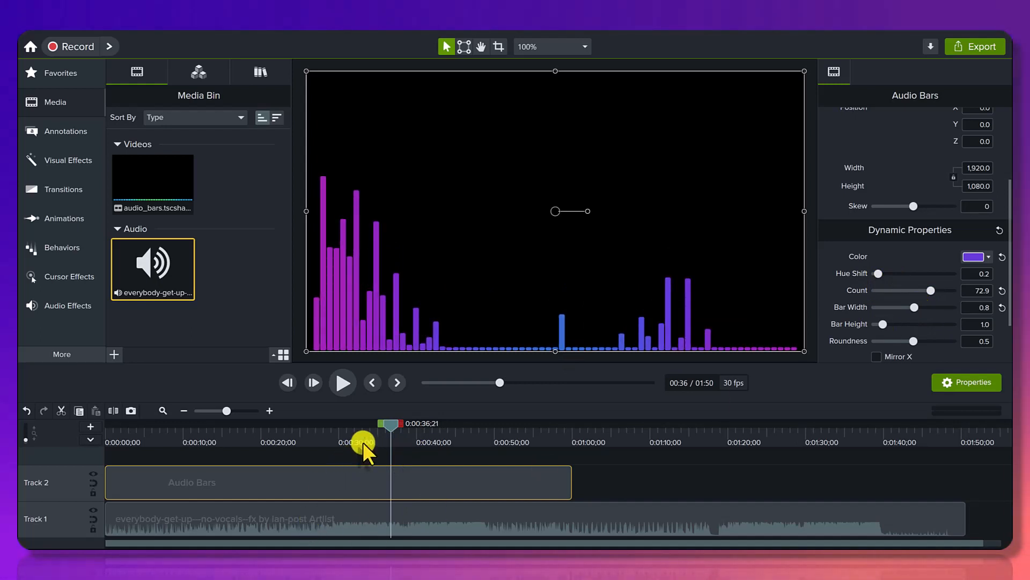
pyautogui.click(304, 443)
pyautogui.moveTo(282, 452); pyautogui.dragTo(433, 451)
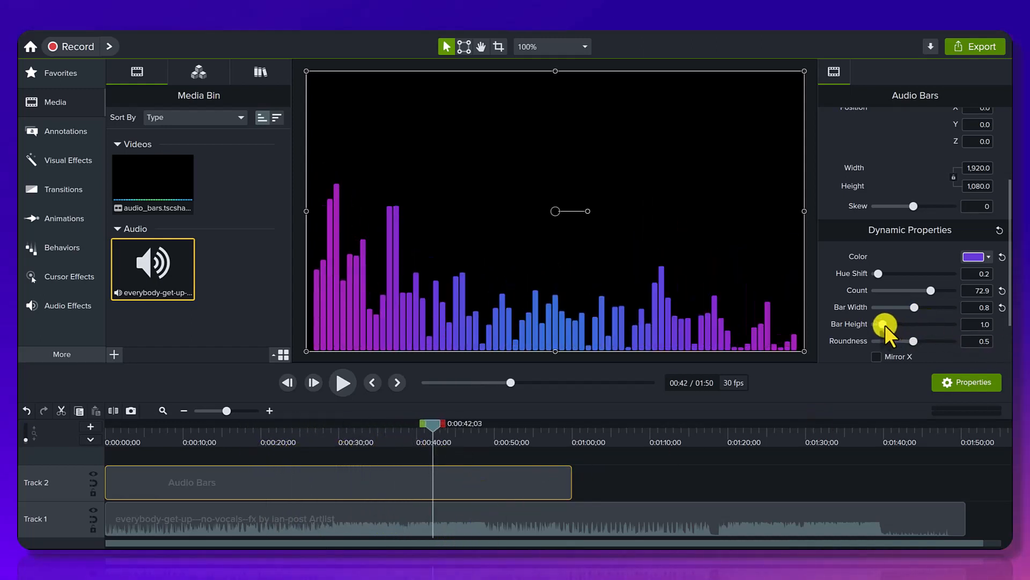
# Try a Bar Height of 1.7 on the Audio Bars, check another moment on the timeline, and reset the height to default.
pyautogui.moveTo(881, 324); pyautogui.dragTo(887, 323)
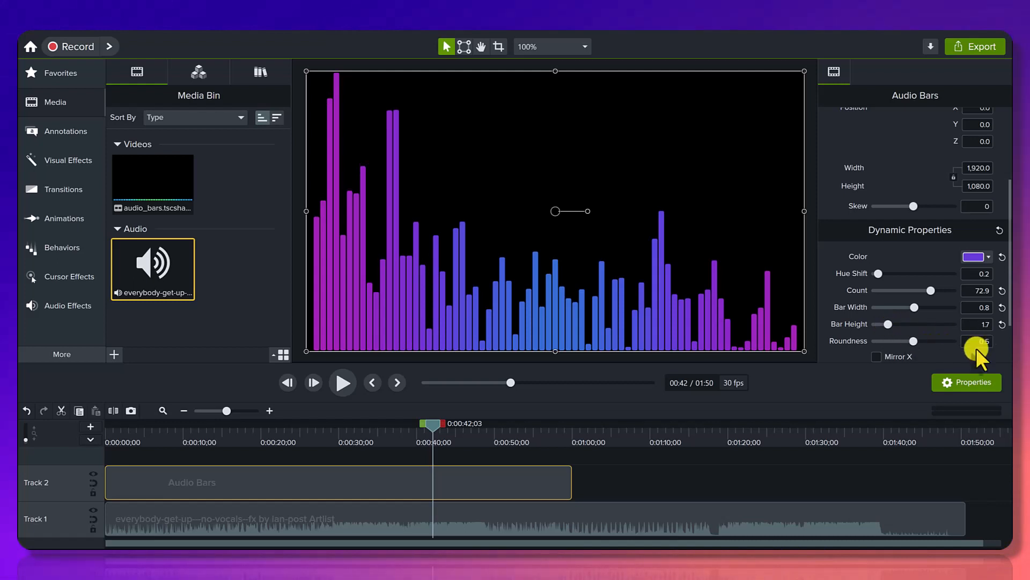
pyautogui.click(272, 432)
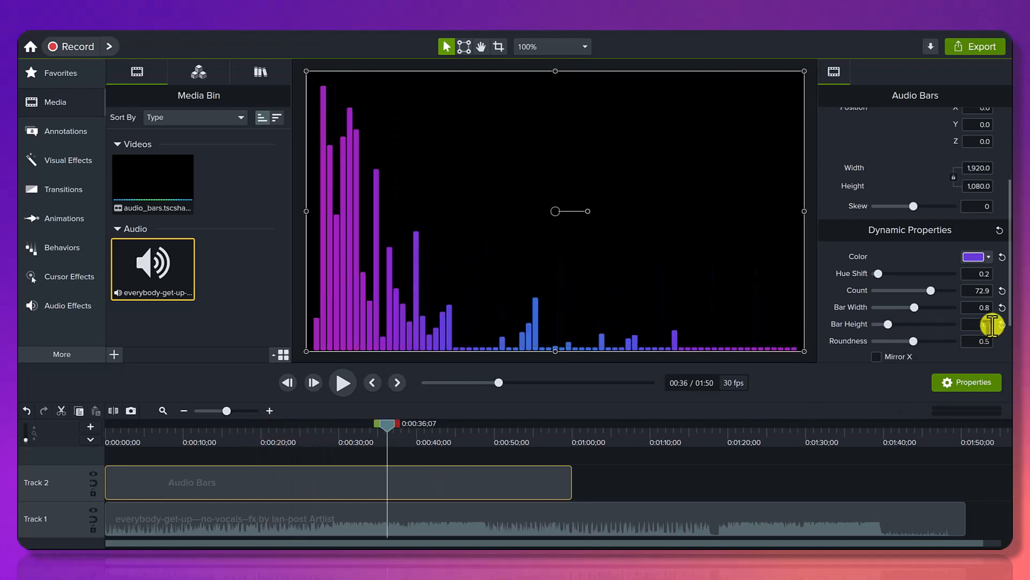
pyautogui.click(1001, 326)
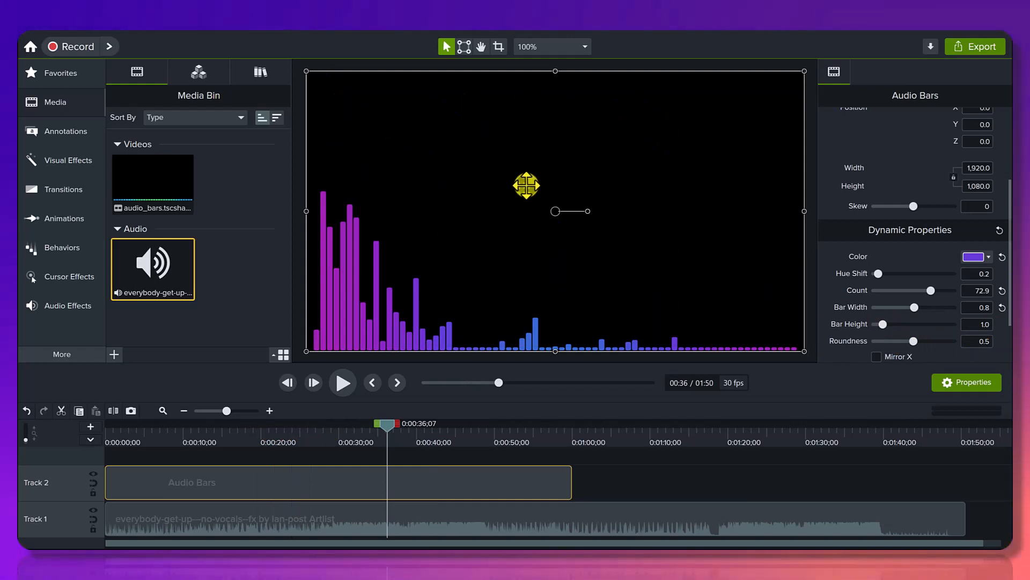
# Set the Audio Bars' Bar Height to 1.7 and Roundness to 0.2, previewing the bars along the timeline.
pyautogui.moveTo(887, 324); pyautogui.dragTo(890, 323)
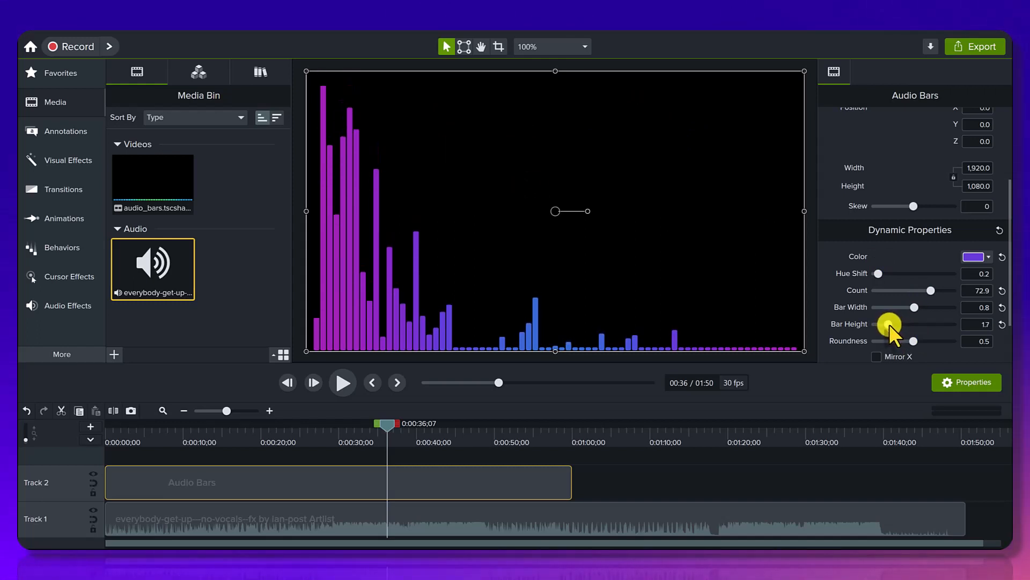
pyautogui.moveTo(421, 434); pyautogui.dragTo(327, 446)
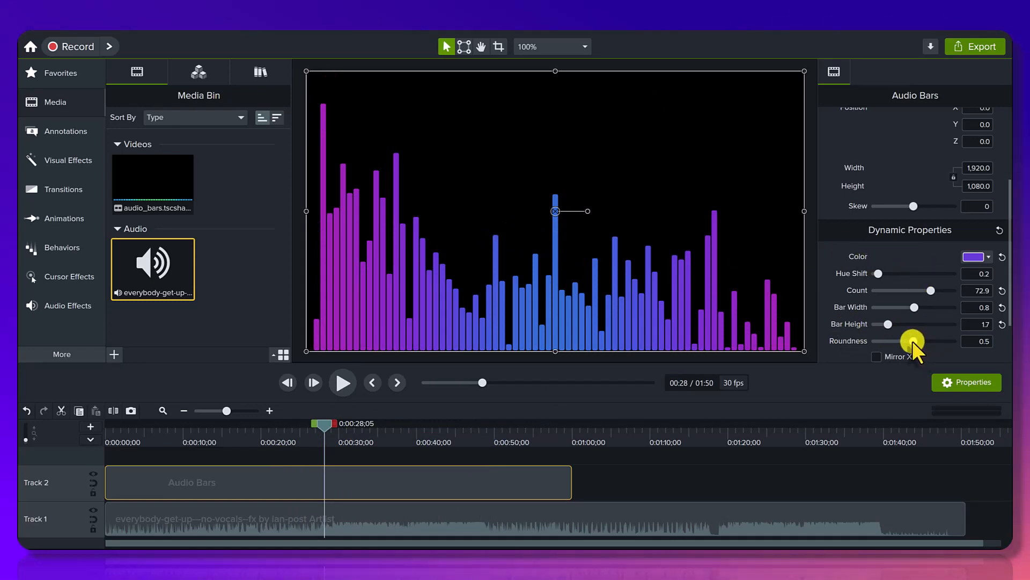
pyautogui.moveTo(913, 340); pyautogui.dragTo(961, 336)
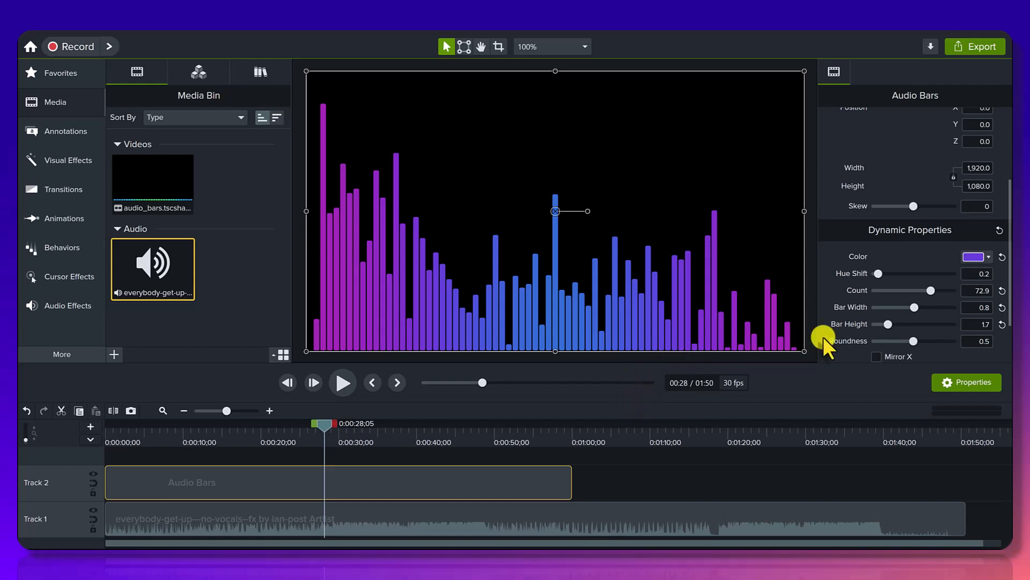
pyautogui.moveTo(910, 343); pyautogui.dragTo(891, 349)
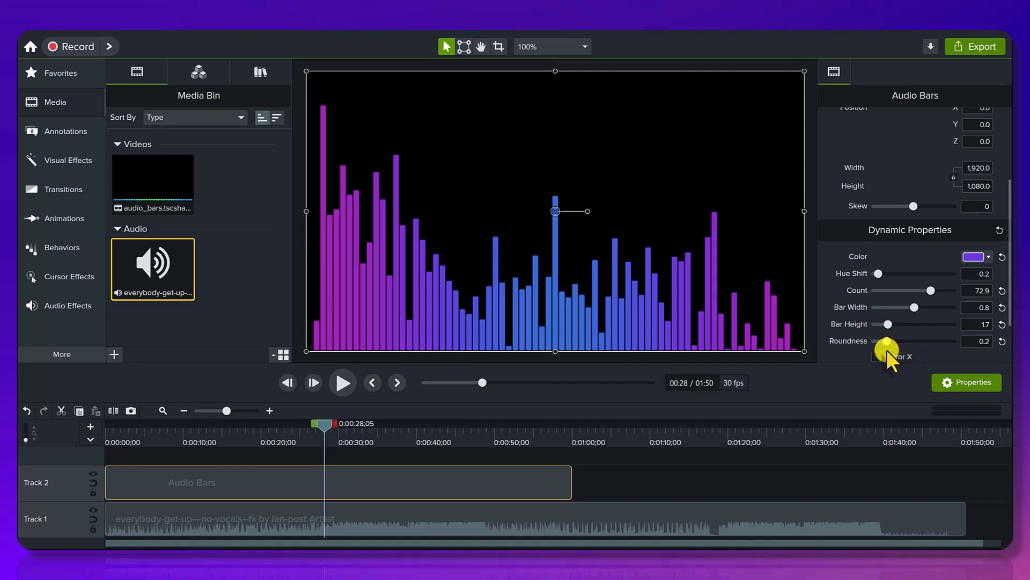
pyautogui.moveTo(458, 444); pyautogui.dragTo(388, 435)
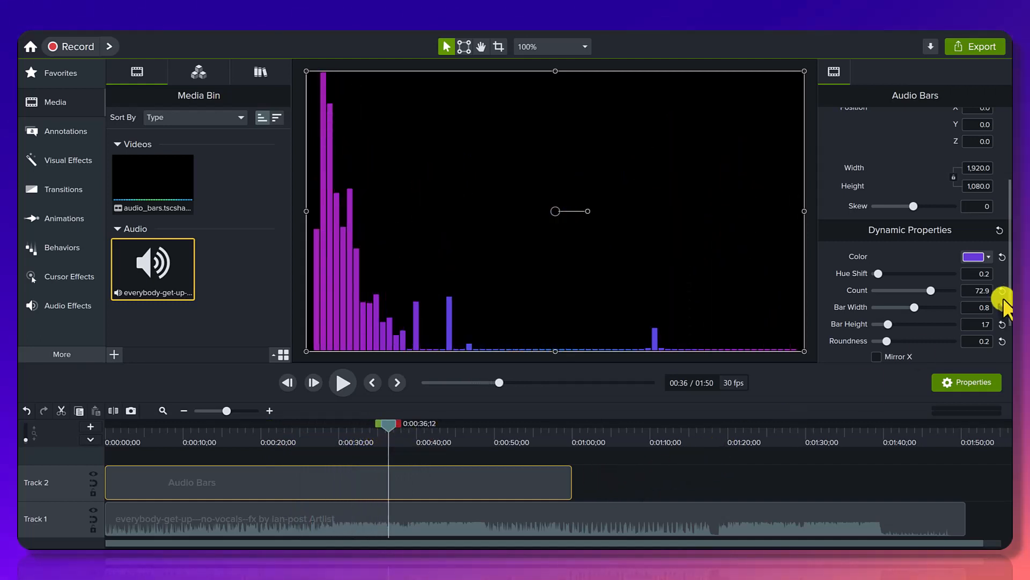
pyautogui.scroll(-2, 1000, 292)
pyautogui.moveTo(470, 437); pyautogui.dragTo(410, 448)
# Shorten the Audio Bars clip to about 13 seconds and add the library's Audio Ring to Track 2 at about 23 seconds.
pyautogui.moveTo(571, 483); pyautogui.dragTo(209, 491)
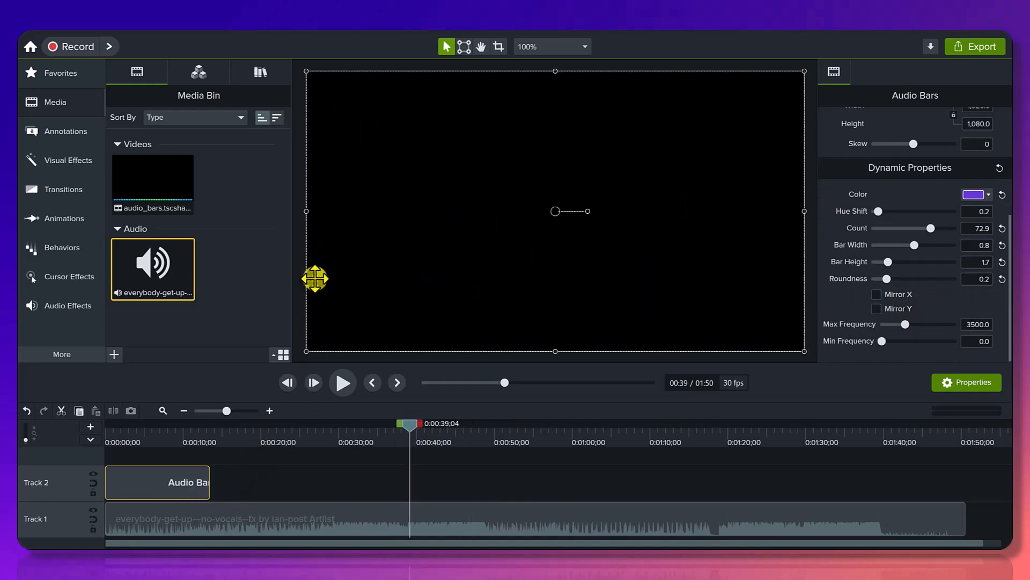
pyautogui.click(282, 71)
pyautogui.click(193, 244)
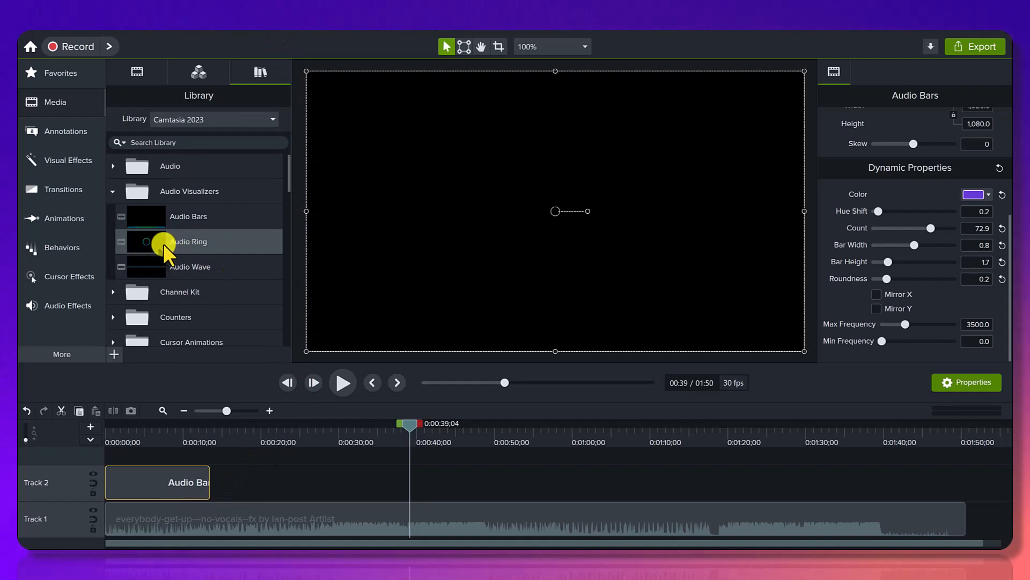
pyautogui.moveTo(160, 242); pyautogui.dragTo(287, 462)
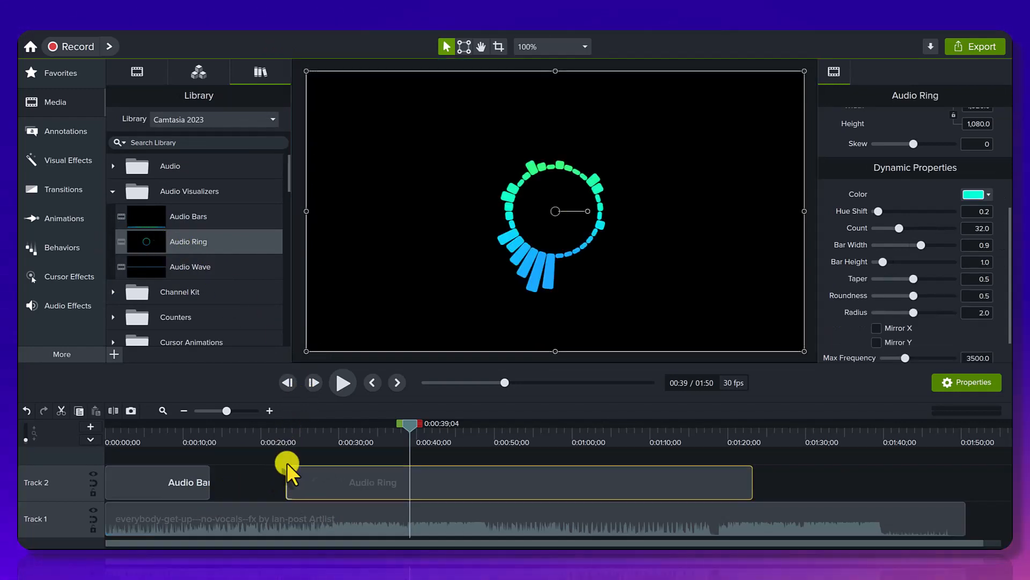
# Play the Audio Ring from the start of its clip for a few seconds to check its reaction to the music.
pyautogui.click(288, 433)
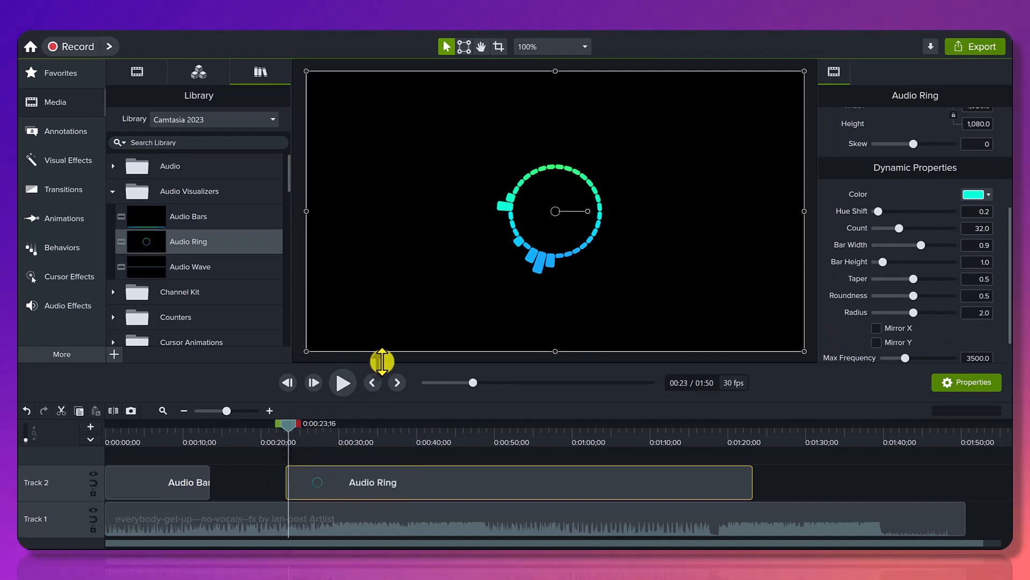
pyautogui.click(342, 383)
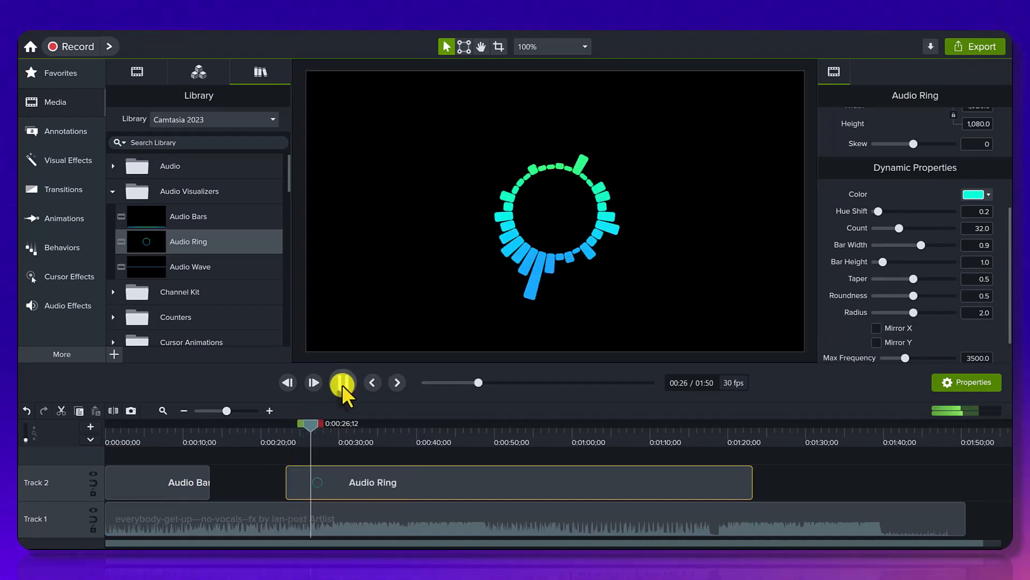
pyautogui.click(343, 385)
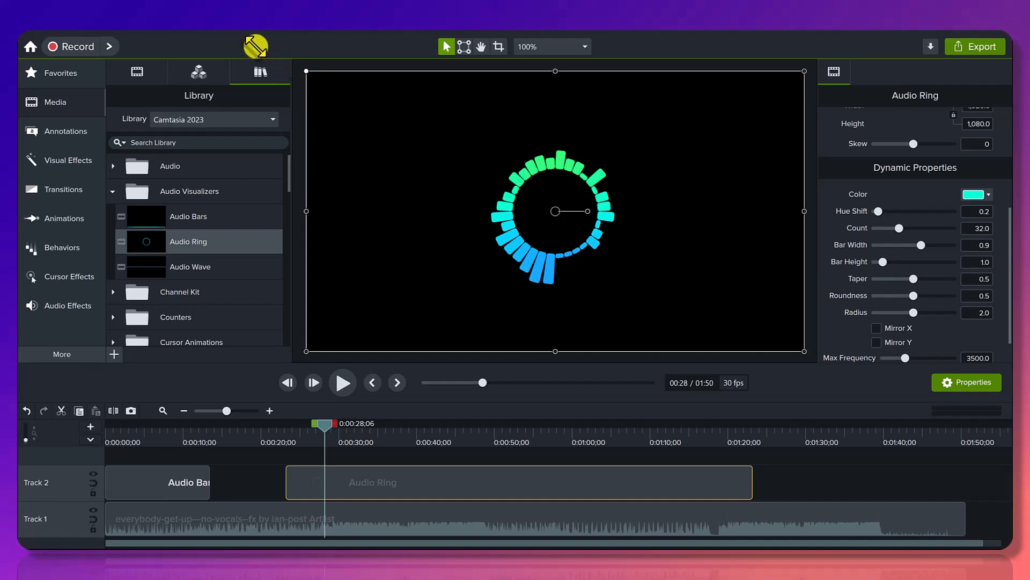
# Try enlarging the Audio Ring on the canvas from opposite corners, and return it to its original full-canvas size.
pyautogui.moveTo(307, 71); pyautogui.dragTo(256, 46)
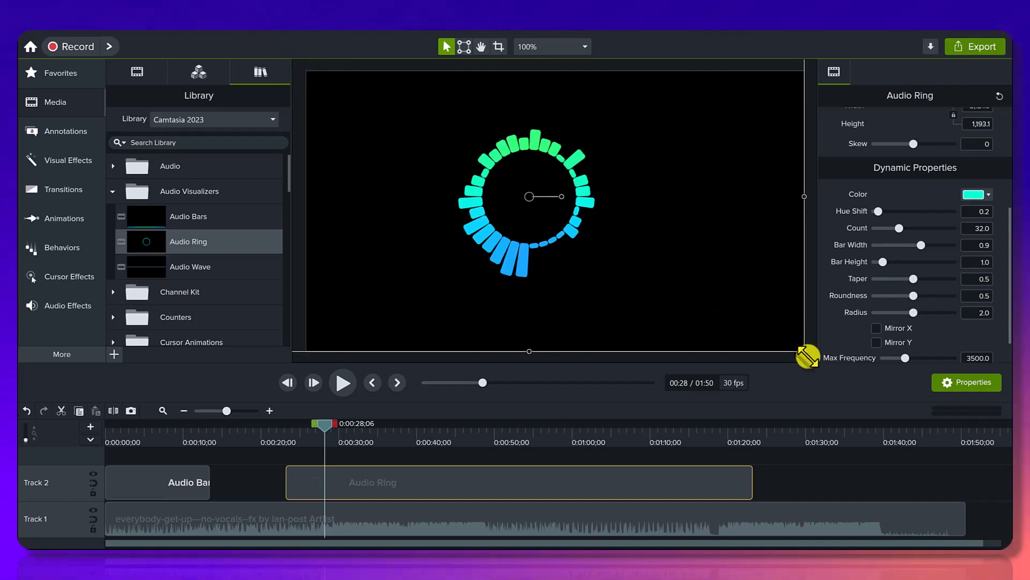
pyautogui.moveTo(807, 356); pyautogui.dragTo(872, 396)
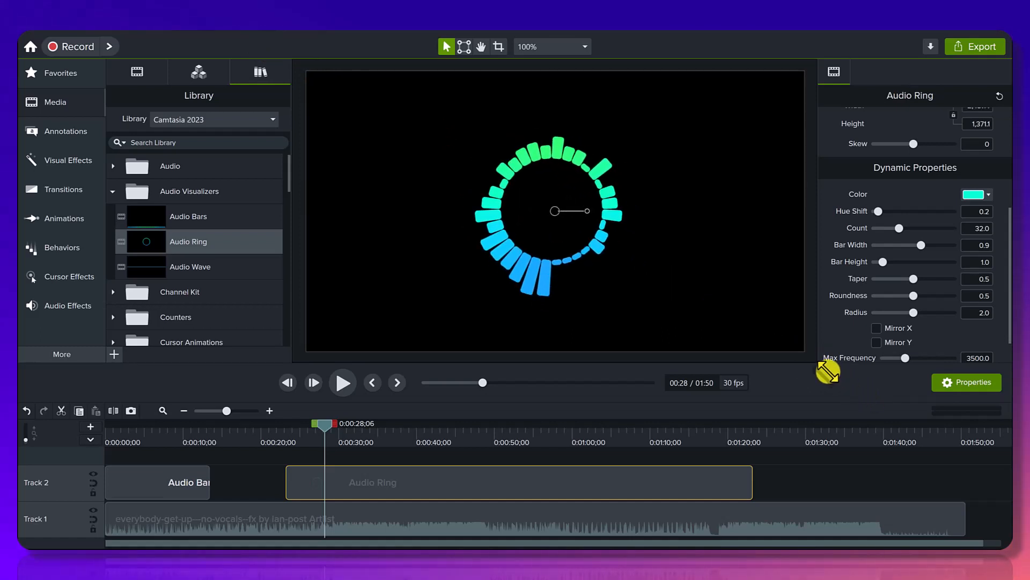
pyautogui.moveTo(828, 371); pyautogui.dragTo(796, 352)
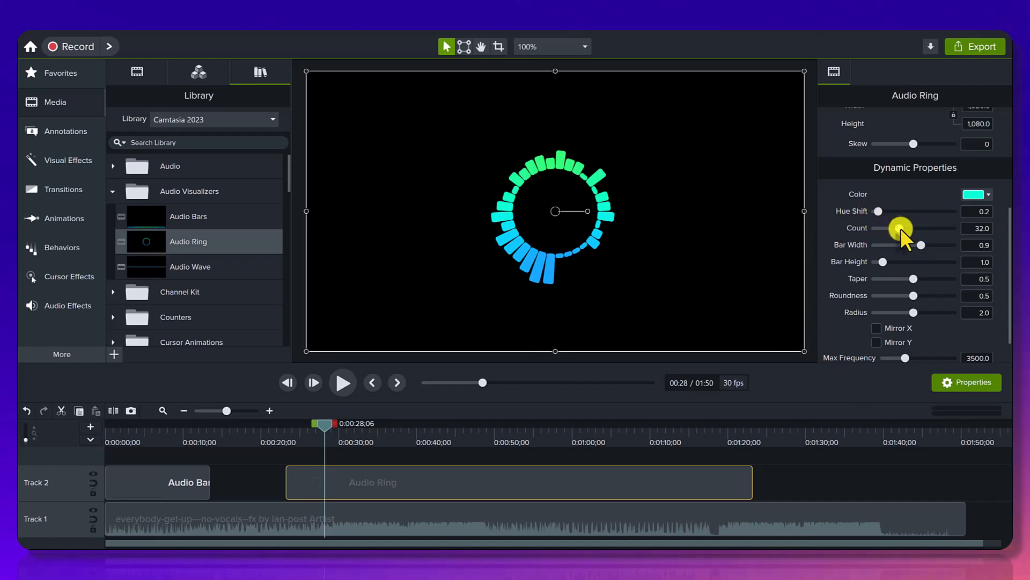
# Set the Audio Ring's Count to 48.8 and try a Bar Width of 1.2, previewing both along the timeline.
pyautogui.moveTo(900, 227); pyautogui.dragTo(913, 227)
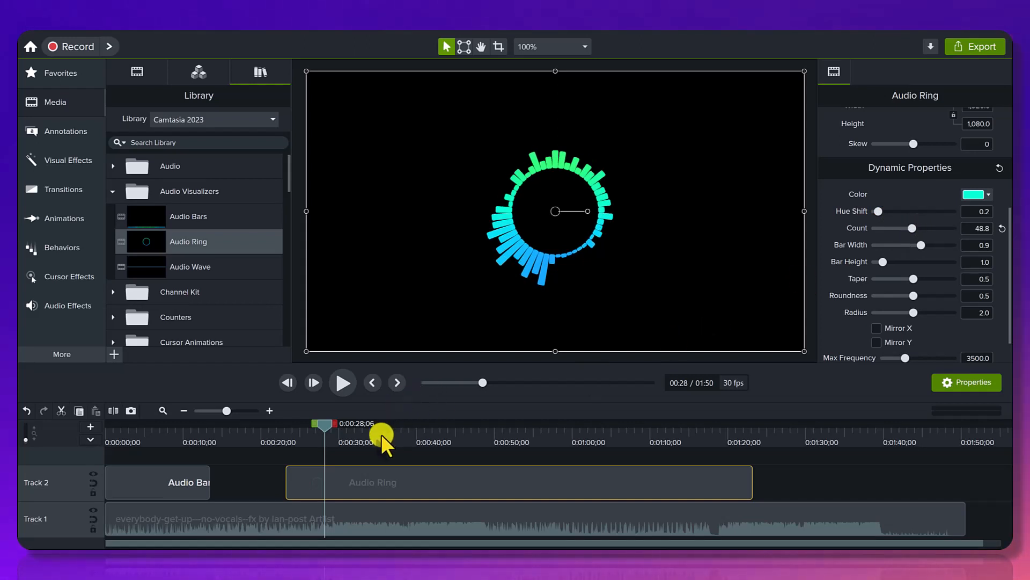
pyautogui.moveTo(381, 434); pyautogui.dragTo(605, 465)
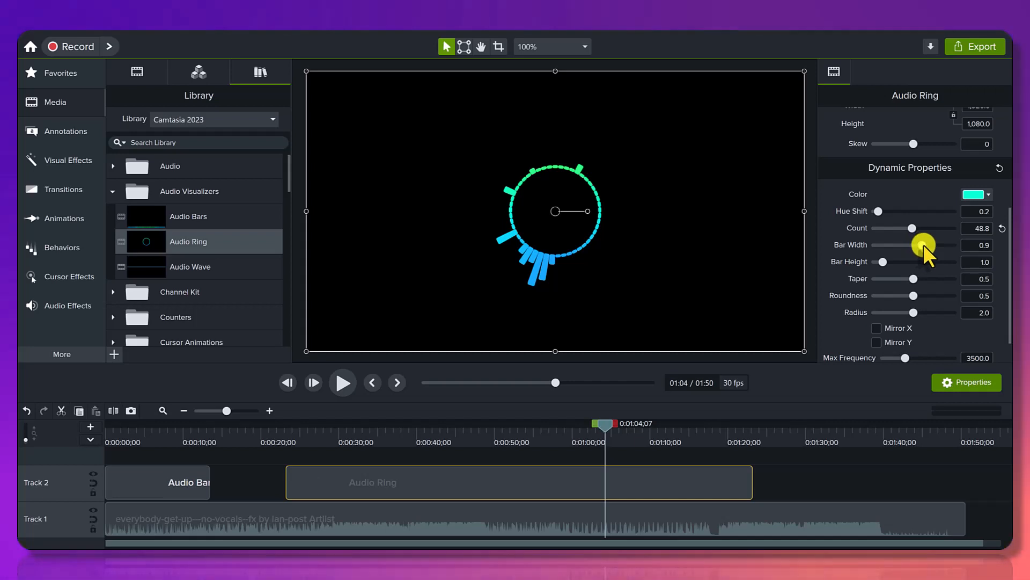
pyautogui.moveTo(920, 243); pyautogui.dragTo(934, 246)
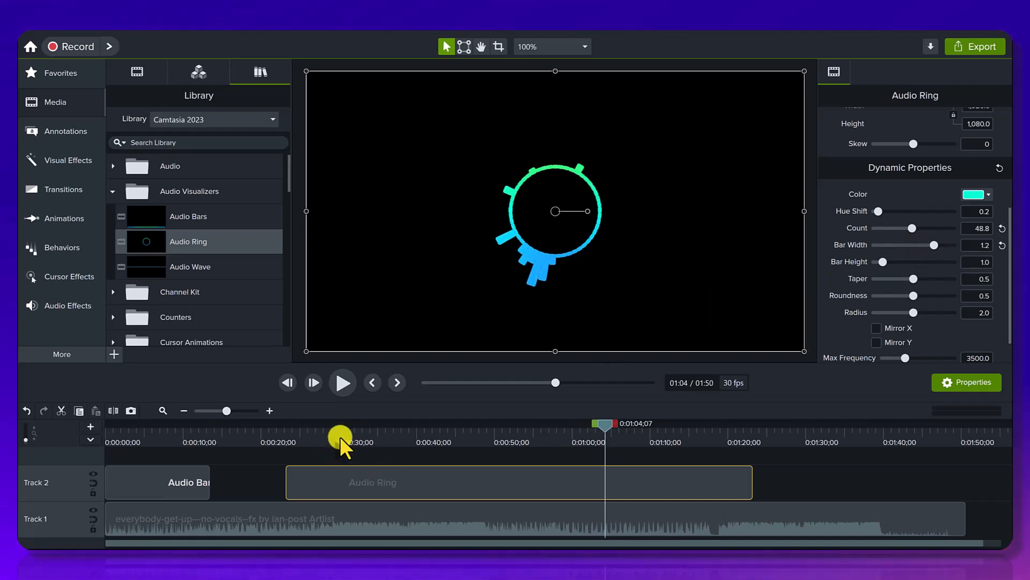
pyautogui.click(388, 438)
pyautogui.moveTo(404, 442); pyautogui.dragTo(526, 455)
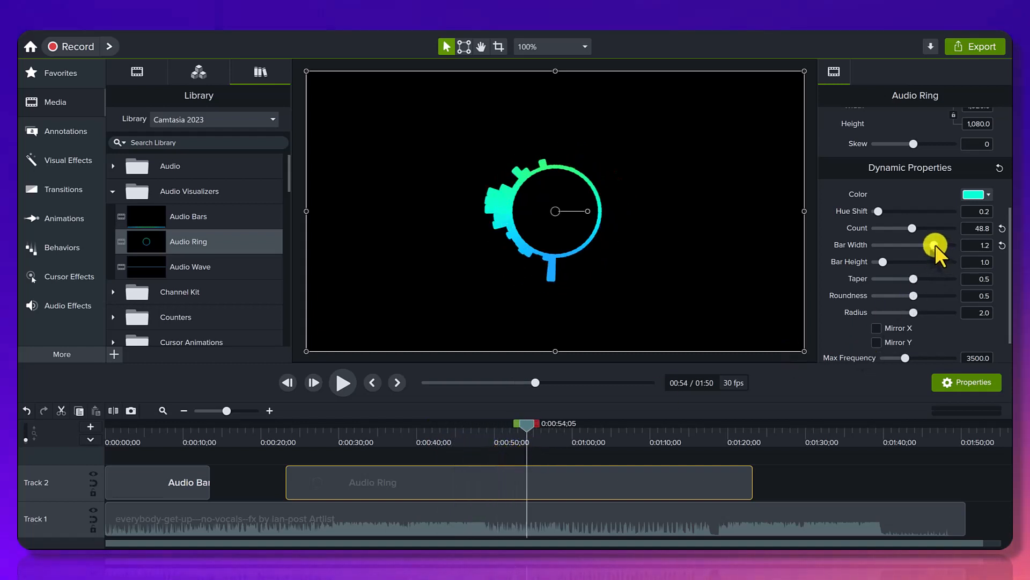
# Set the Audio Ring's Bar Width to 0.8 and Bar Height to 2.8, and preview the longer bars.
pyautogui.moveTo(935, 245); pyautogui.dragTo(893, 261)
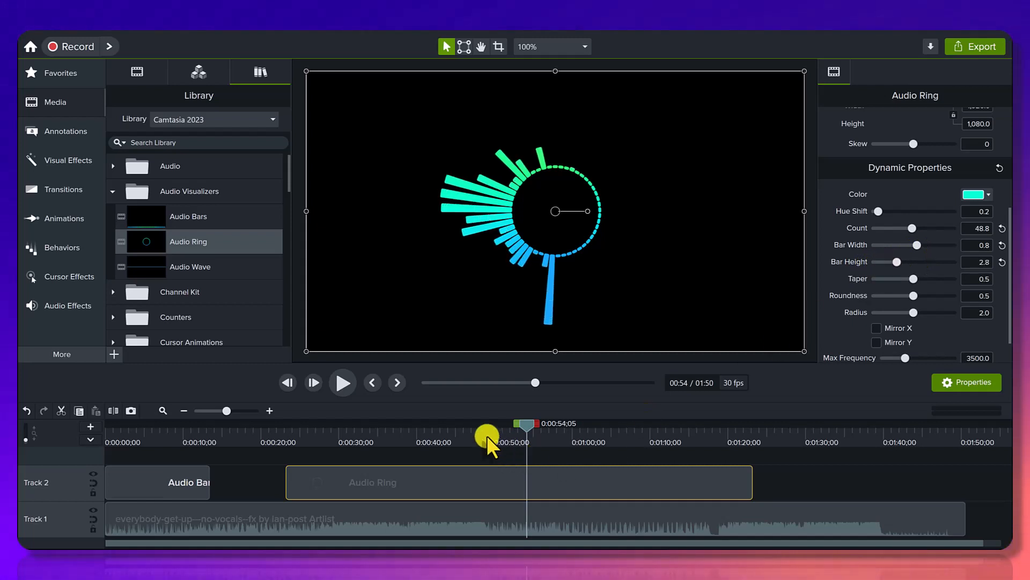
pyautogui.moveTo(527, 437); pyautogui.dragTo(599, 445)
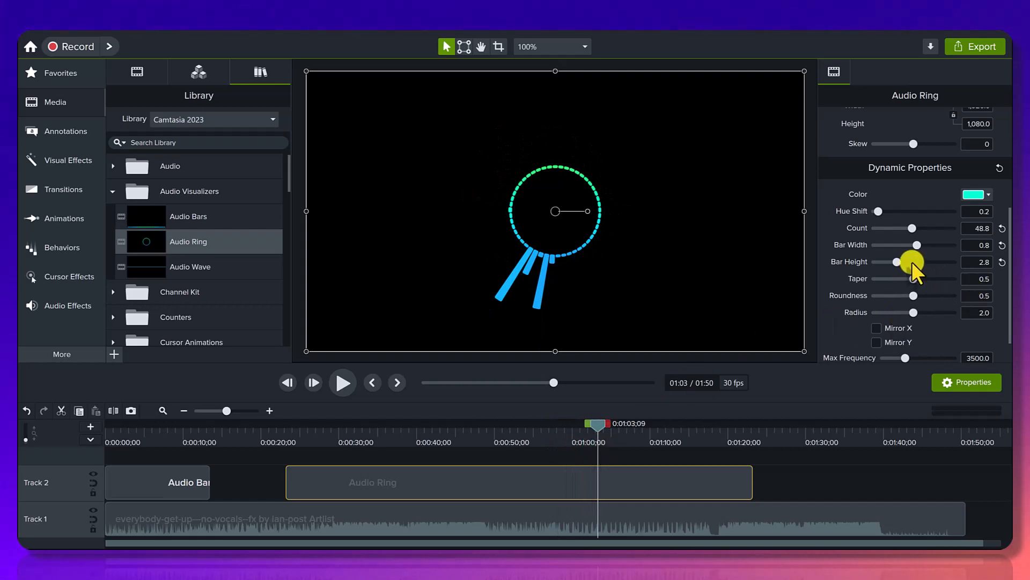
# Try Taper values of 1.0 and 0.3 on the Audio Ring and reset the Taper to its default.
pyautogui.moveTo(912, 278)
pyautogui.mouseDown()
pyautogui.moveTo(890, 282)
pyautogui.moveTo(913, 281)
pyautogui.mouseUp()
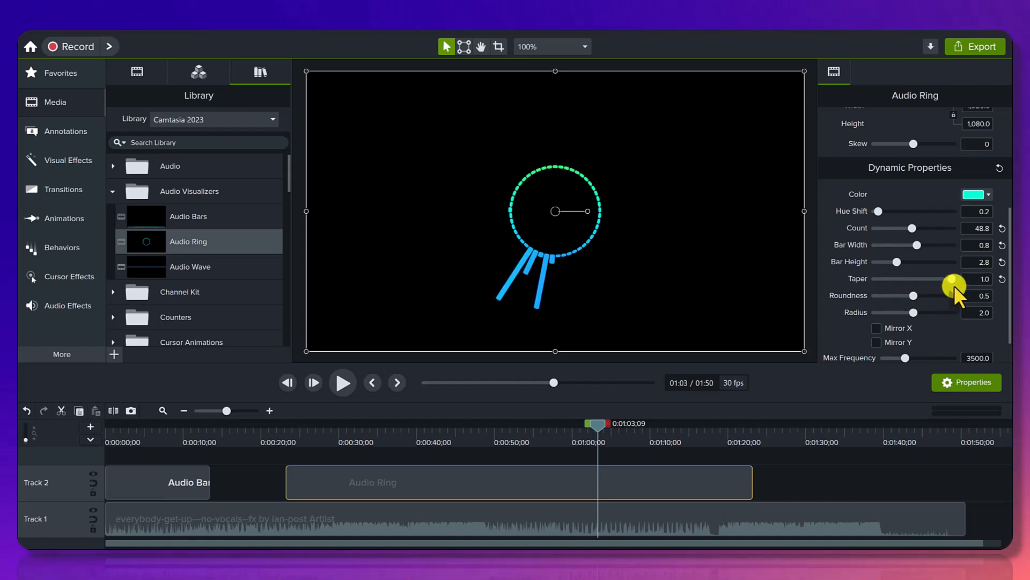
pyautogui.moveTo(955, 285); pyautogui.dragTo(905, 292)
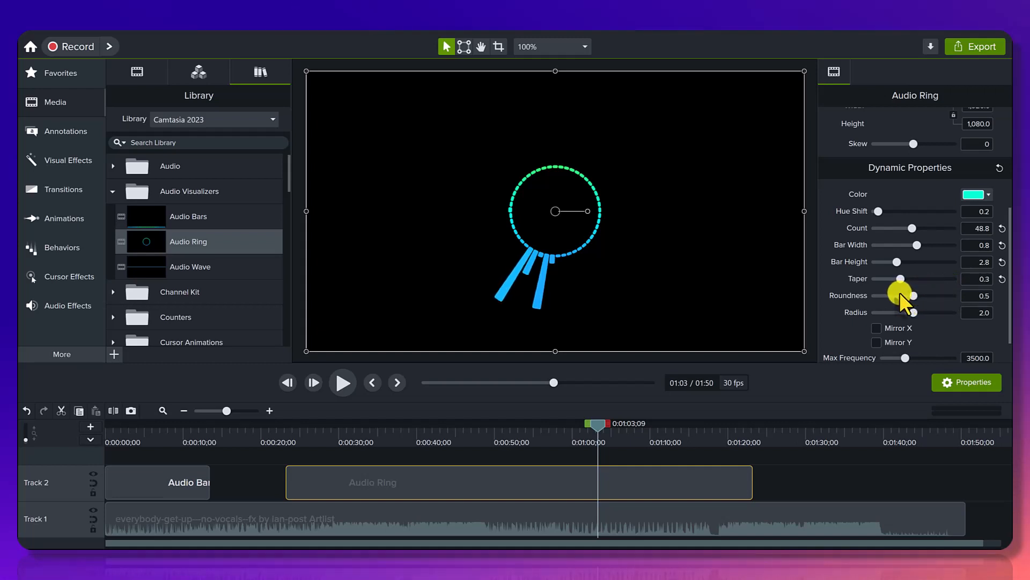
pyautogui.click(1001, 278)
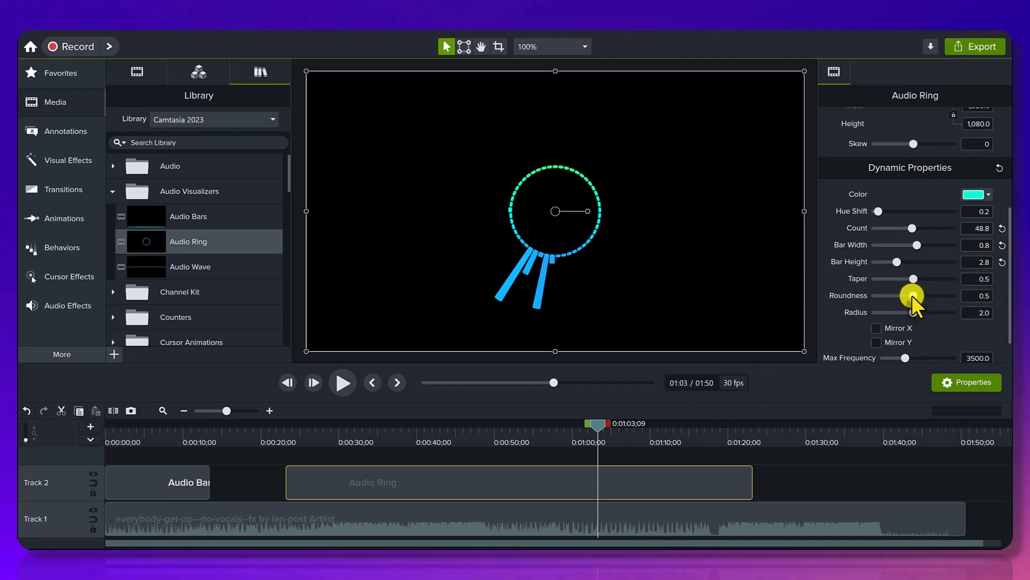
# Set the Audio Ring's Radius to 2.7 and its Roundness to 0.2.
pyautogui.moveTo(912, 310); pyautogui.dragTo(929, 310)
pyautogui.moveTo(934, 311); pyautogui.dragTo(926, 314)
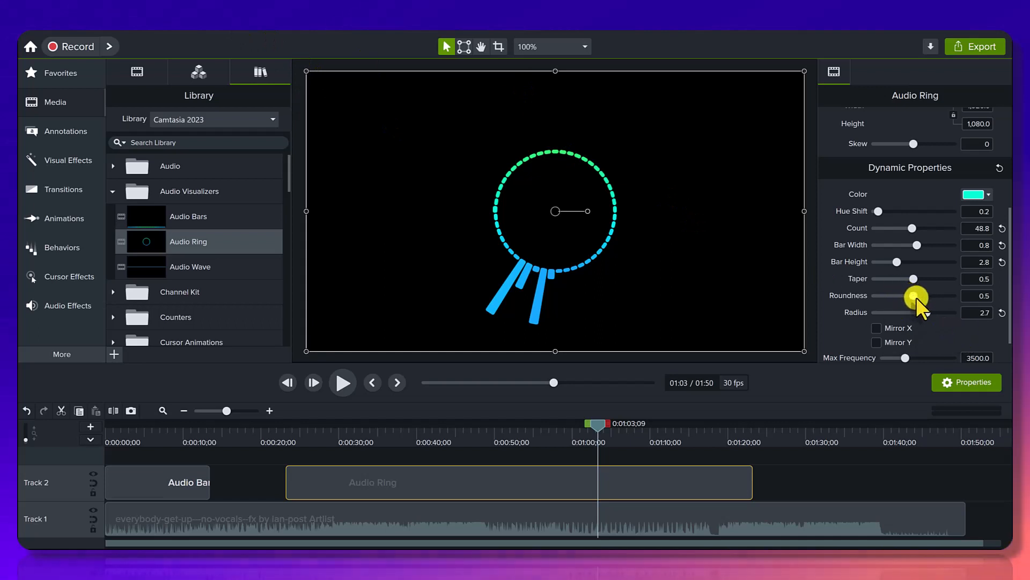
pyautogui.moveTo(912, 294); pyautogui.dragTo(888, 304)
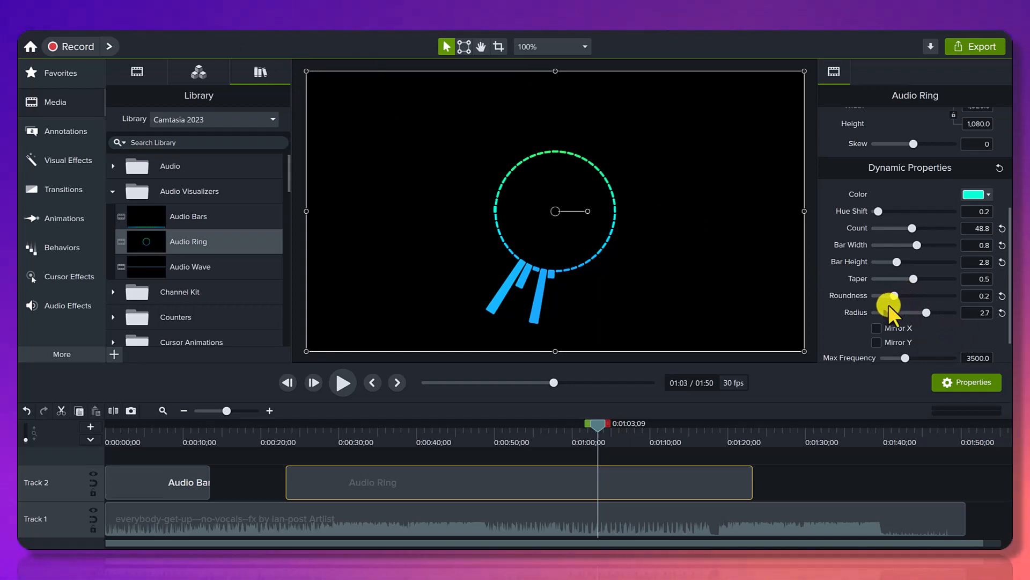
# Preview the Audio Ring along the timeline and trim its clip to end at about 0:49.
pyautogui.moveTo(323, 440); pyautogui.dragTo(462, 474)
pyautogui.moveTo(750, 477); pyautogui.dragTo(485, 489)
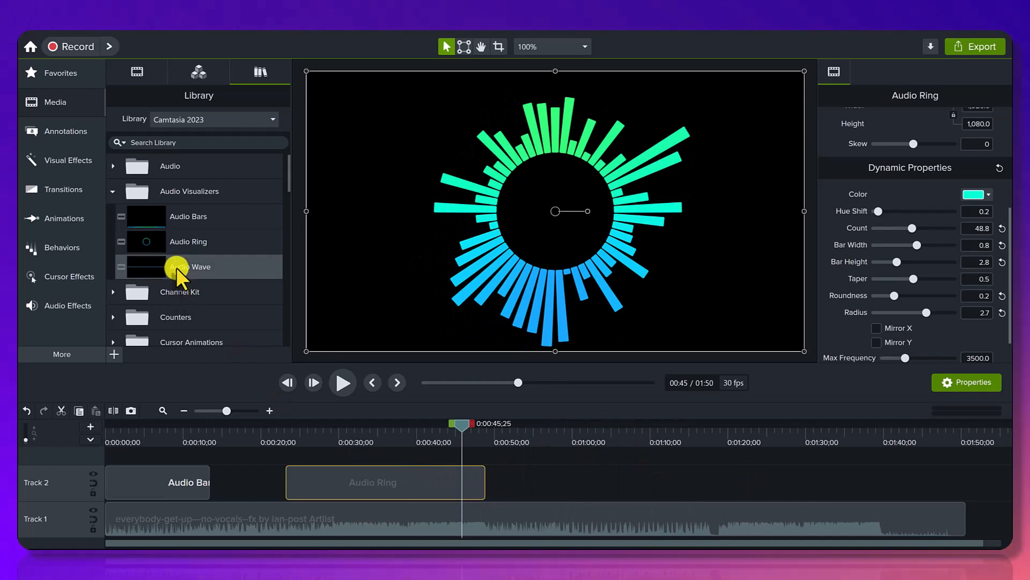
# Add the Audio Wave visualizer to Track 2 after the Audio Ring, starting at about 0:54, and preview its playback.
pyautogui.moveTo(176, 266); pyautogui.dragTo(524, 483)
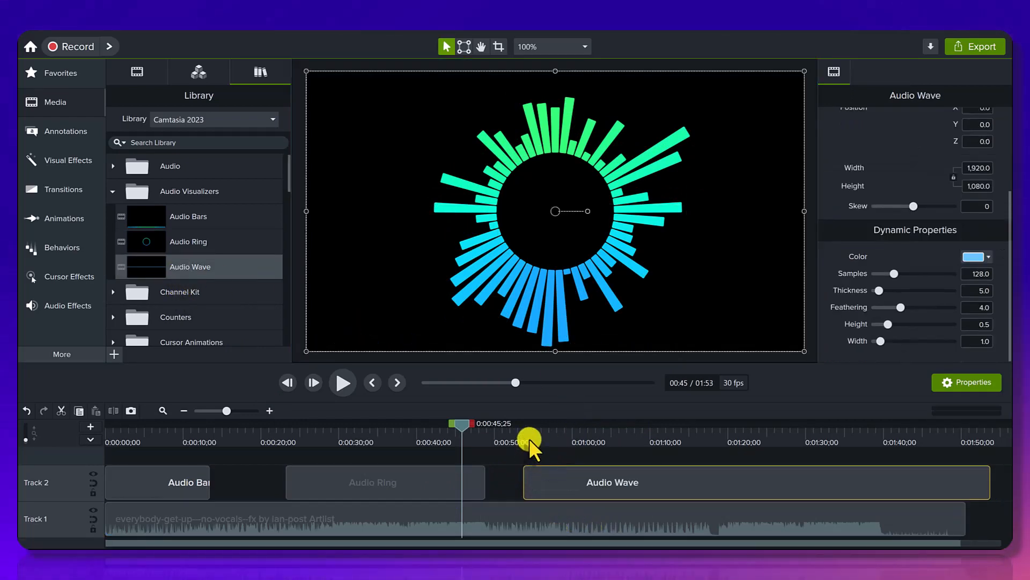
pyautogui.click(529, 439)
pyautogui.click(341, 381)
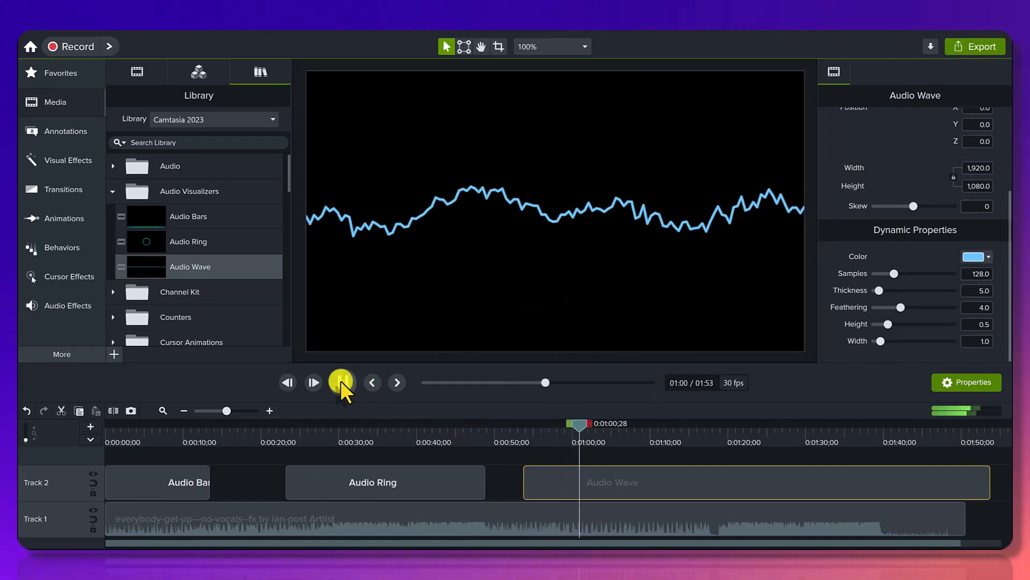
pyautogui.click(342, 382)
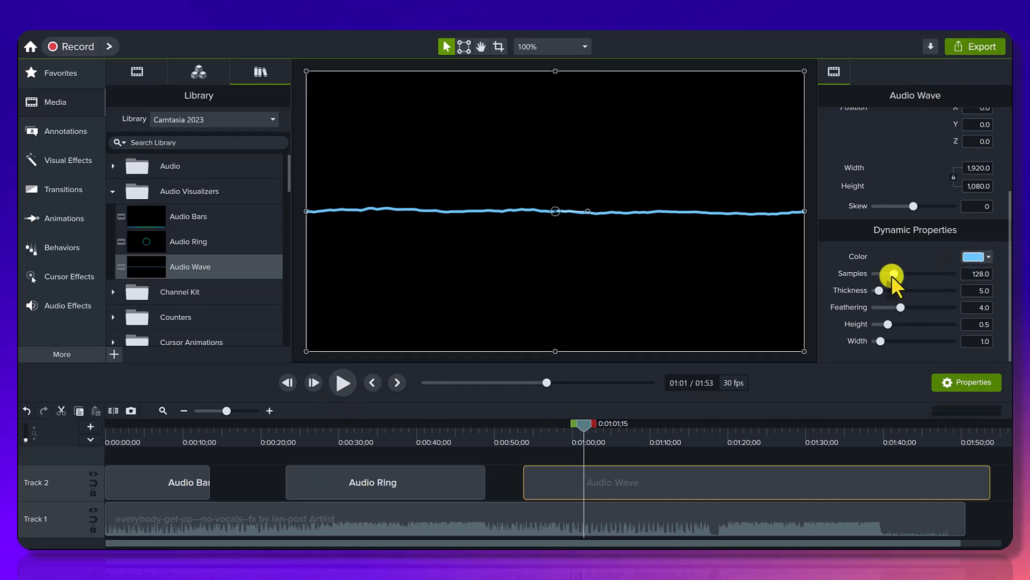
# Set the Audio Wave's Samples to 370 and preview the wave along the timeline.
pyautogui.moveTo(893, 272); pyautogui.dragTo(932, 281)
pyautogui.moveTo(637, 440); pyautogui.dragTo(677, 465)
pyautogui.moveTo(869, 275); pyautogui.dragTo(931, 274)
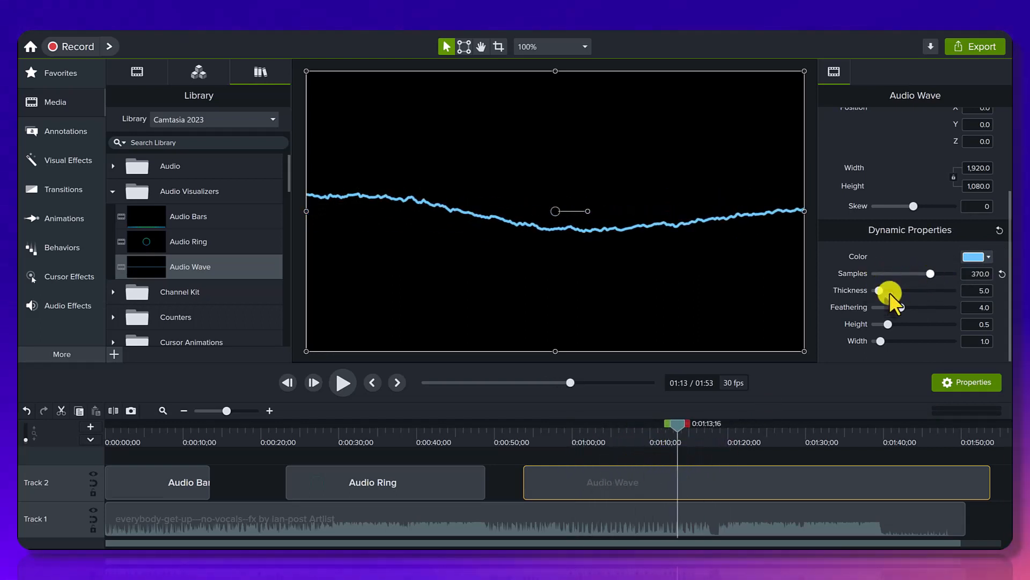
pyautogui.moveTo(568, 436); pyautogui.dragTo(731, 443)
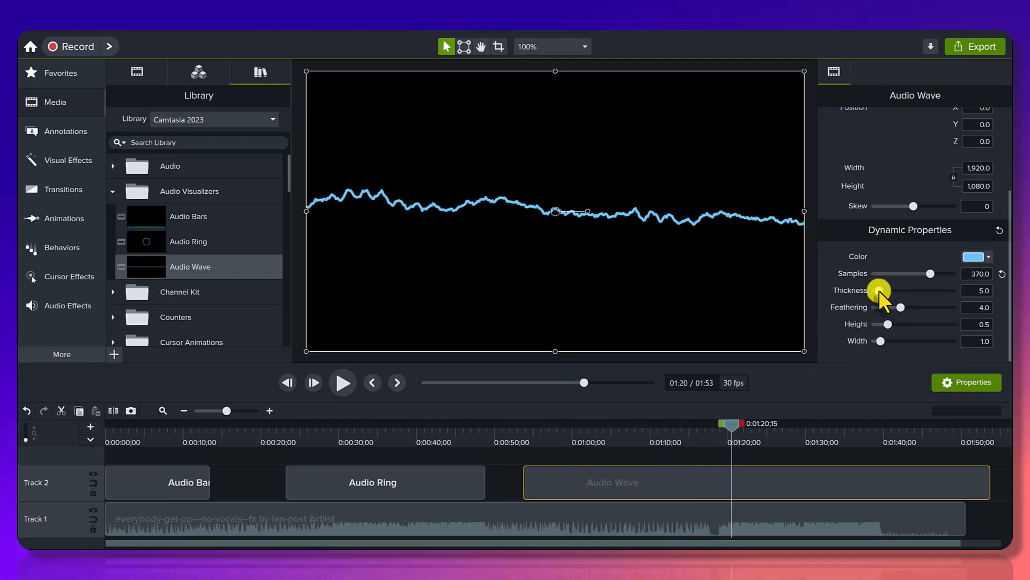
# Try a Thickness of 25.7 on the Audio Wave, preview it, and reset the Thickness to its default.
pyautogui.moveTo(879, 291); pyautogui.dragTo(895, 291)
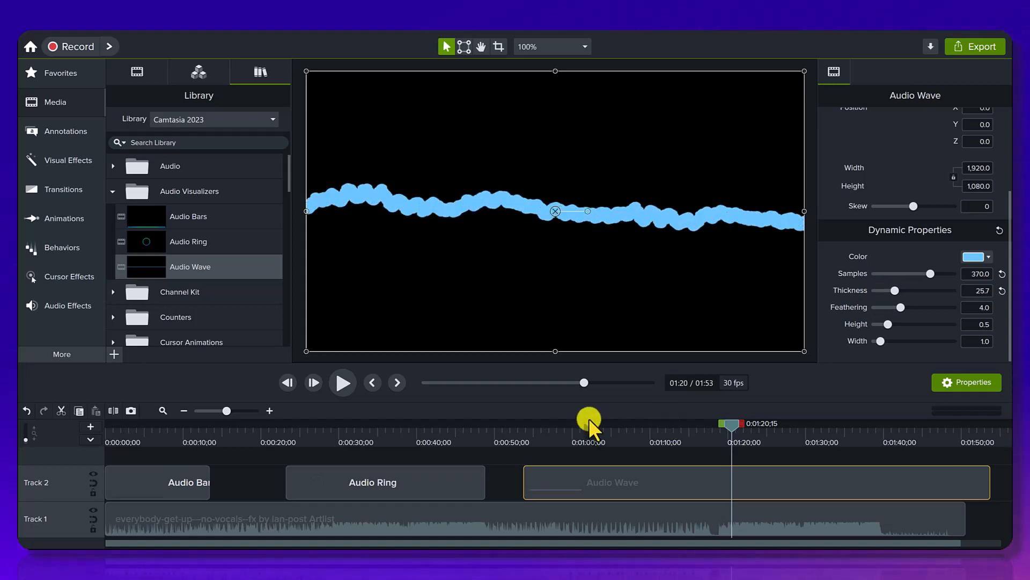
pyautogui.moveTo(588, 424); pyautogui.dragTo(709, 443)
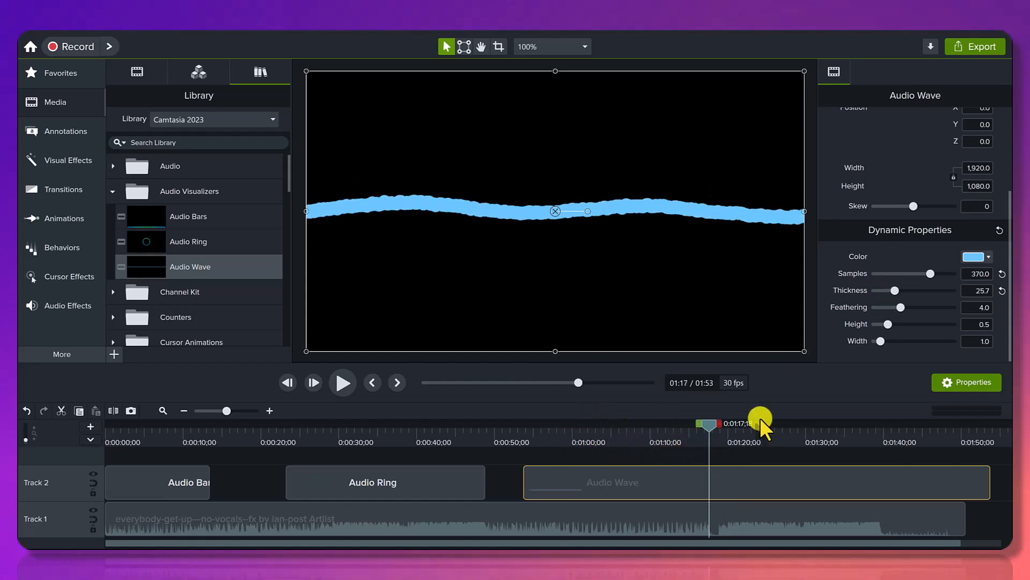
pyautogui.click(1002, 290)
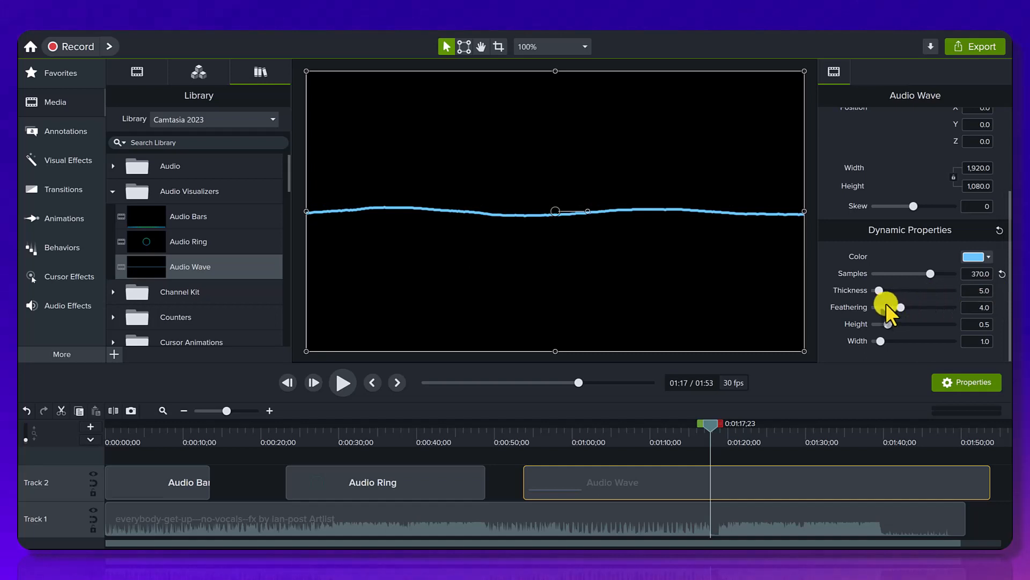
# Set the Audio Wave's Thickness to 8.1, and preview a Feathering of 7.2 before resetting the Feathering to its default.
pyautogui.moveTo(881, 289); pyautogui.dragTo(929, 307)
pyautogui.moveTo(580, 436); pyautogui.dragTo(617, 433)
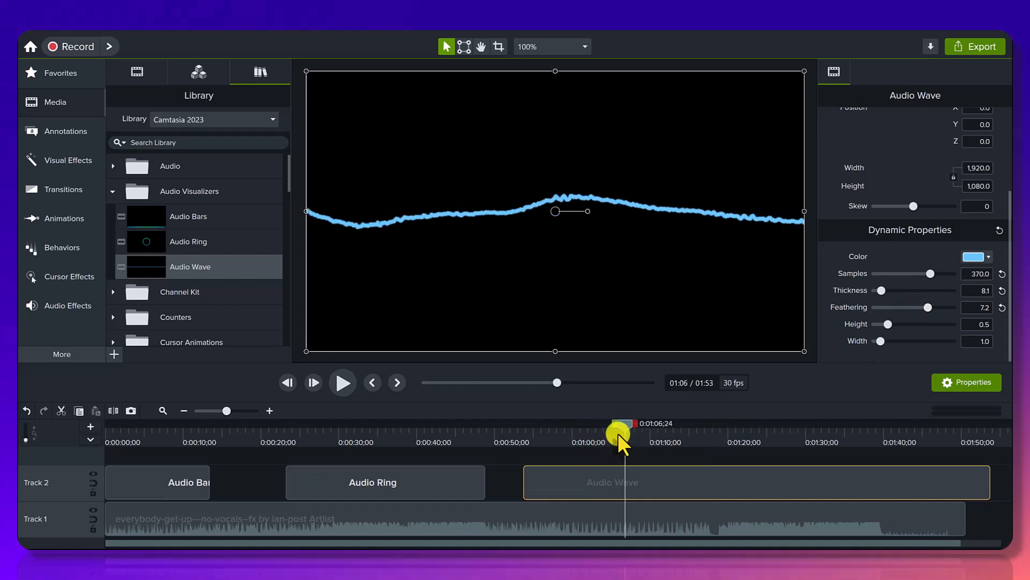
pyautogui.click(1000, 308)
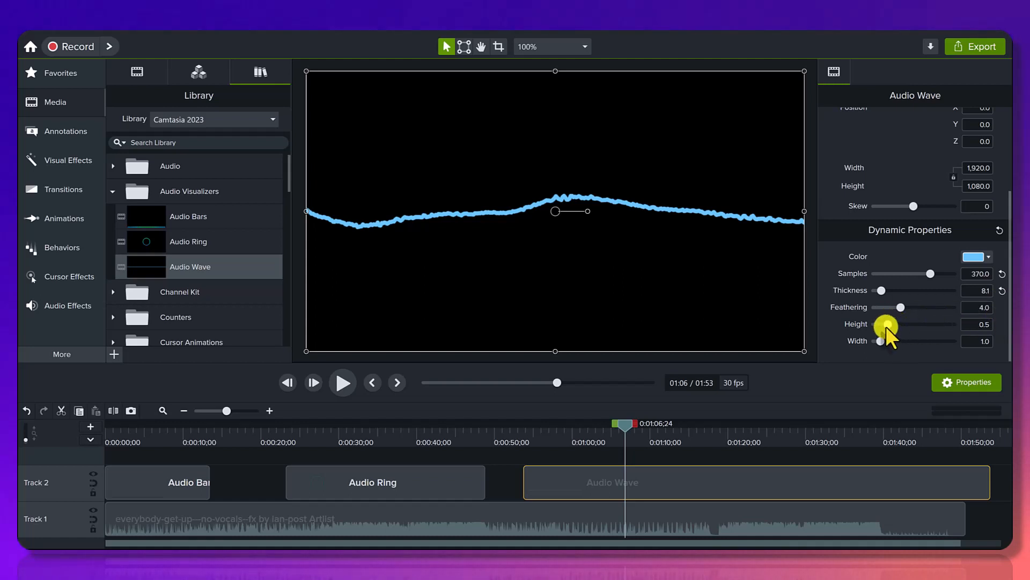
# Set the Audio Wave's Height to 1.0 and its Width to 1.1, previewing the wave along the timeline.
pyautogui.moveTo(887, 327); pyautogui.dragTo(899, 325)
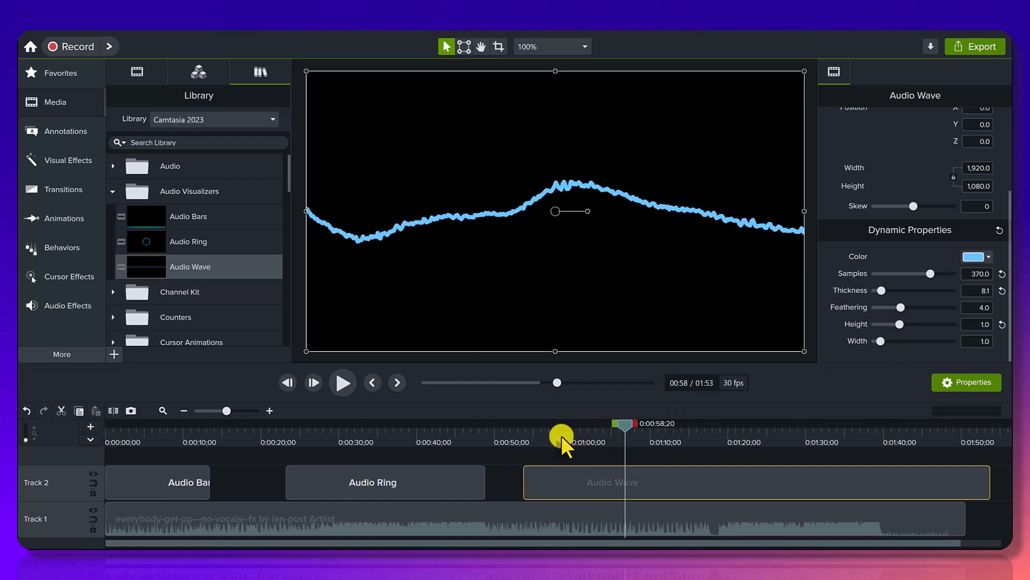
pyautogui.moveTo(561, 436); pyautogui.dragTo(650, 436)
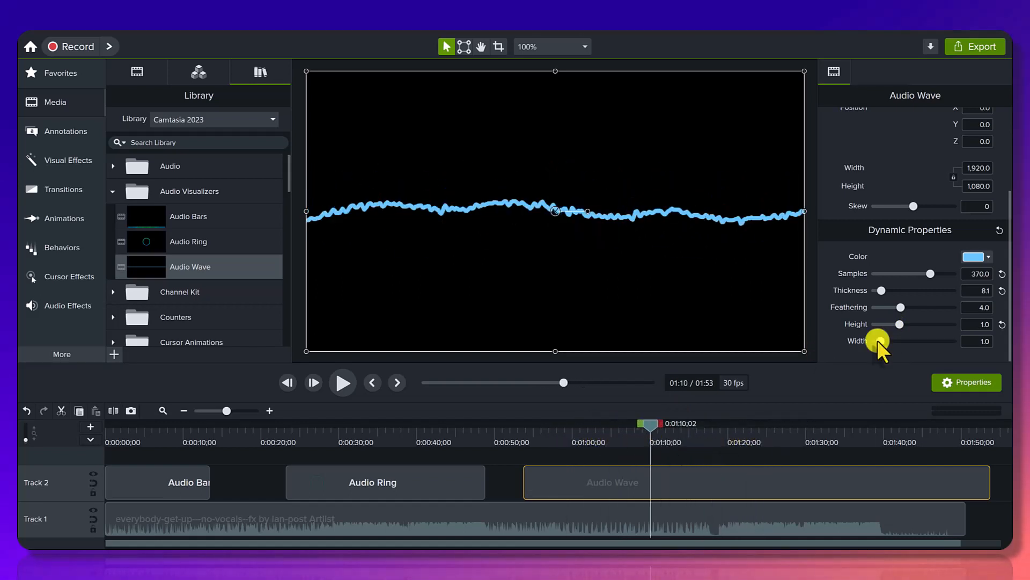
pyautogui.click(878, 340)
pyautogui.moveTo(878, 340); pyautogui.dragTo(880, 339)
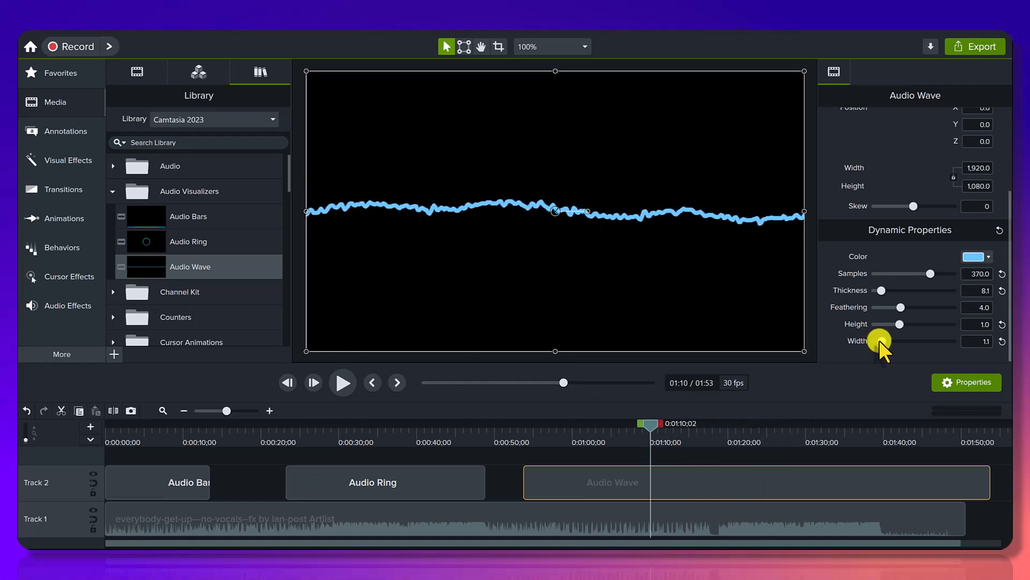
pyautogui.moveTo(651, 435); pyautogui.dragTo(777, 448)
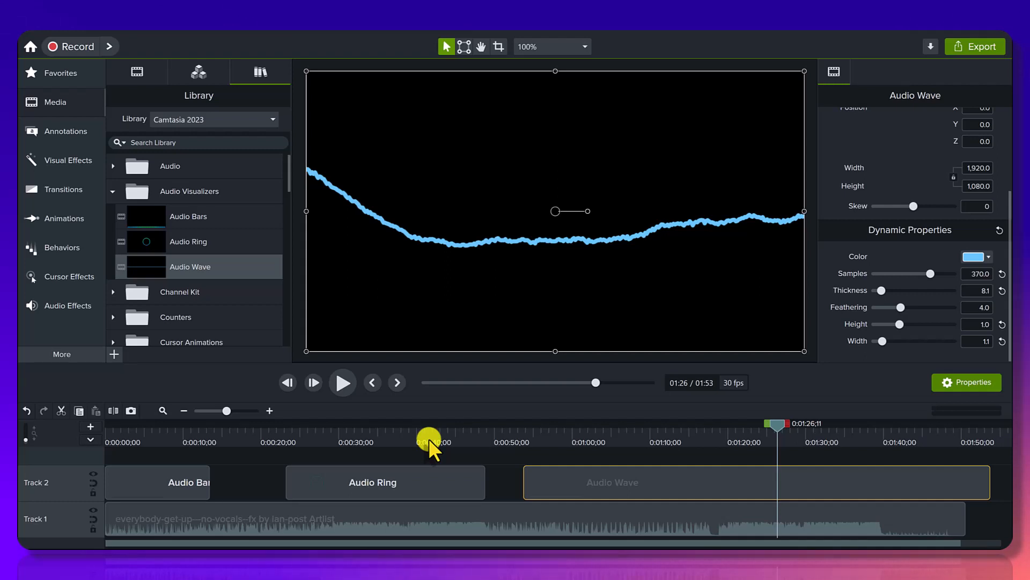
# Move the playhead back to about 0:10 to review the Audio Bars visualizer.
pyautogui.click(182, 432)
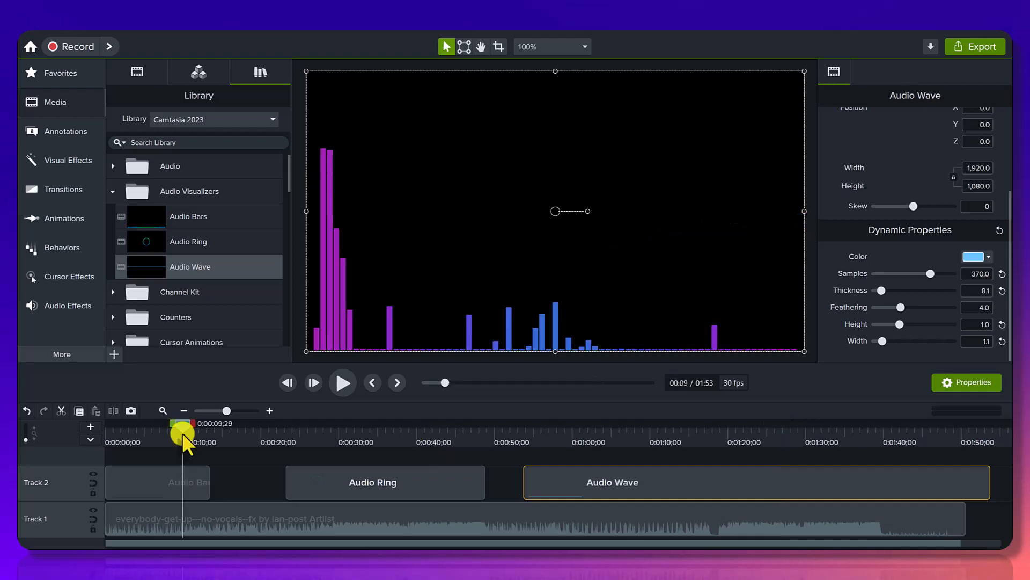